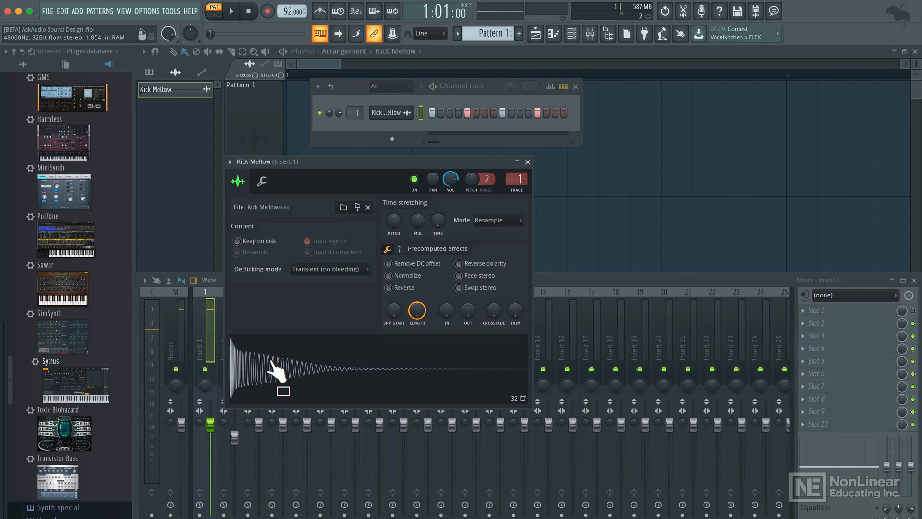
Switch to Finder and preview the Punch Kick.wav and Kick Mellow.wav samples in the Sound Design Samples folder.
{"action": "key", "text": "super+Tab"}
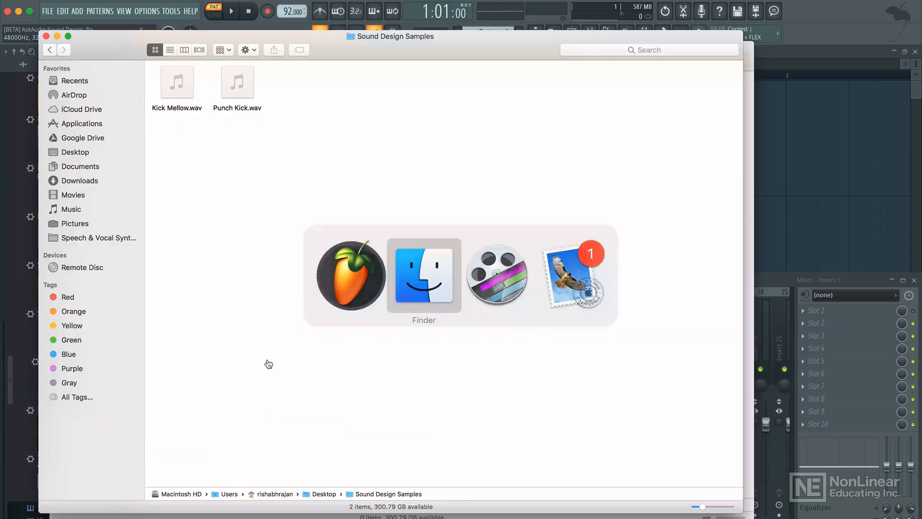
{"action": "left_click", "coordinate": [186, 111]}
{"action": "left_click", "coordinate": [241, 116]}
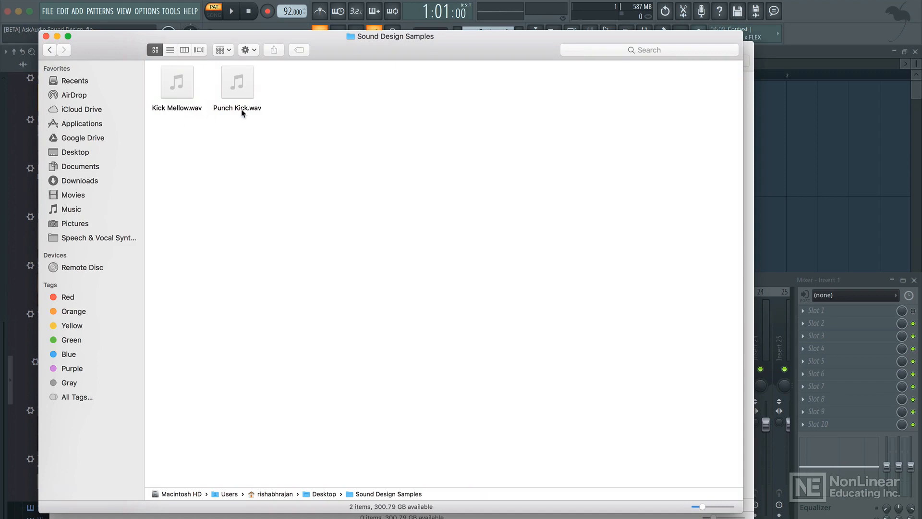
{"action": "left_click", "coordinate": [239, 109]}
{"action": "key", "text": "space"}
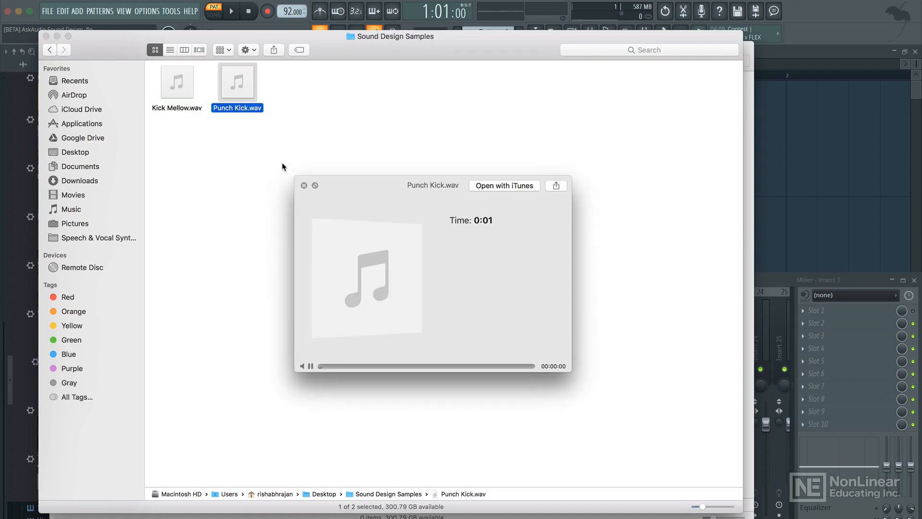
{"action": "left_click", "coordinate": [176, 111]}
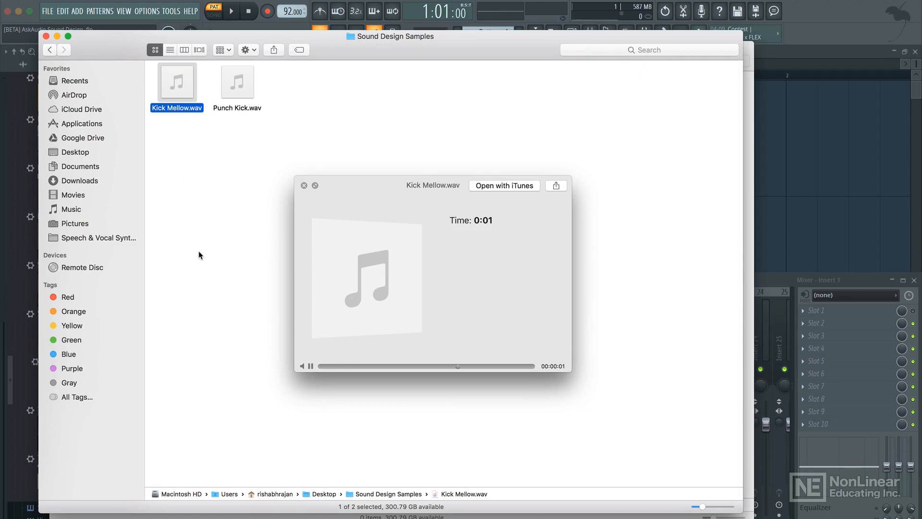
{"action": "key", "text": "space"}
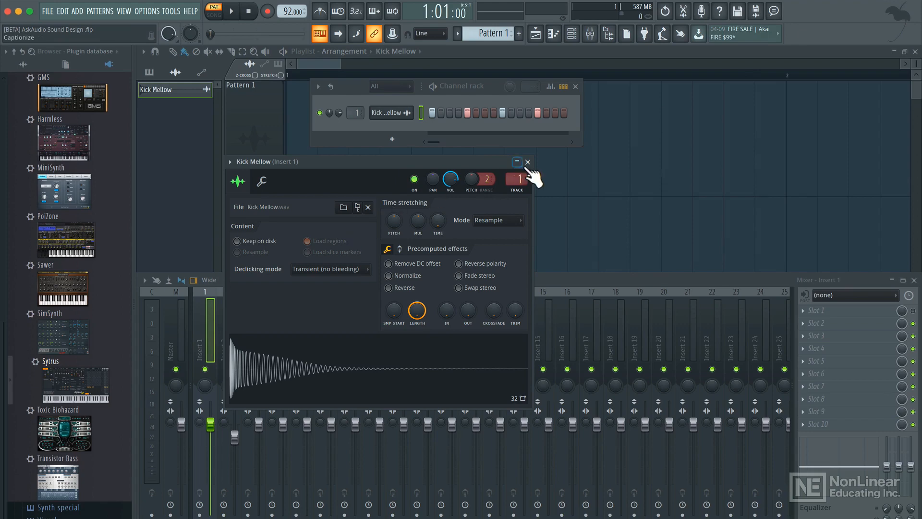
Close the Kick Mellow sampler window and add a Sytrus instrument to the channel rack from the plugin database.
{"action": "left_click", "coordinate": [527, 162]}
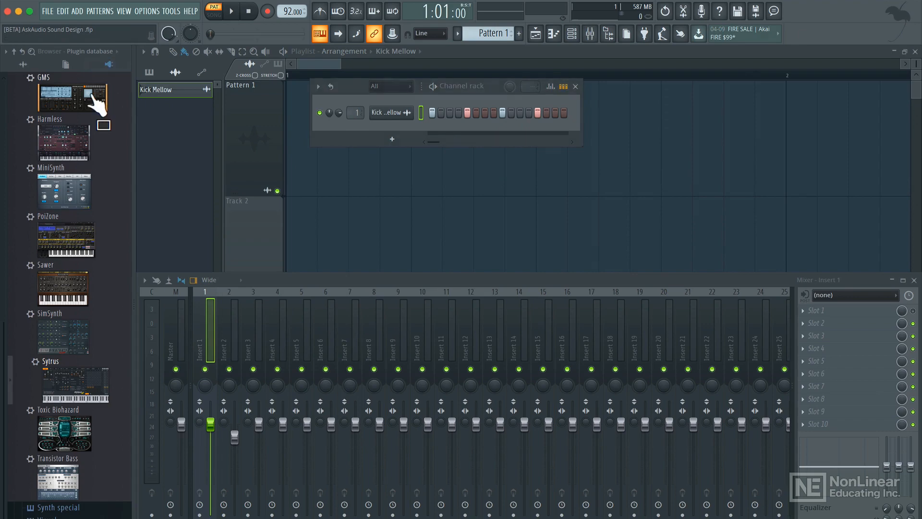
{"action": "scroll", "coordinate": [98, 103], "scroll_direction": "up", "scroll_amount": 2}
{"action": "scroll", "coordinate": [98, 103], "scroll_direction": "up", "scroll_amount": 5}
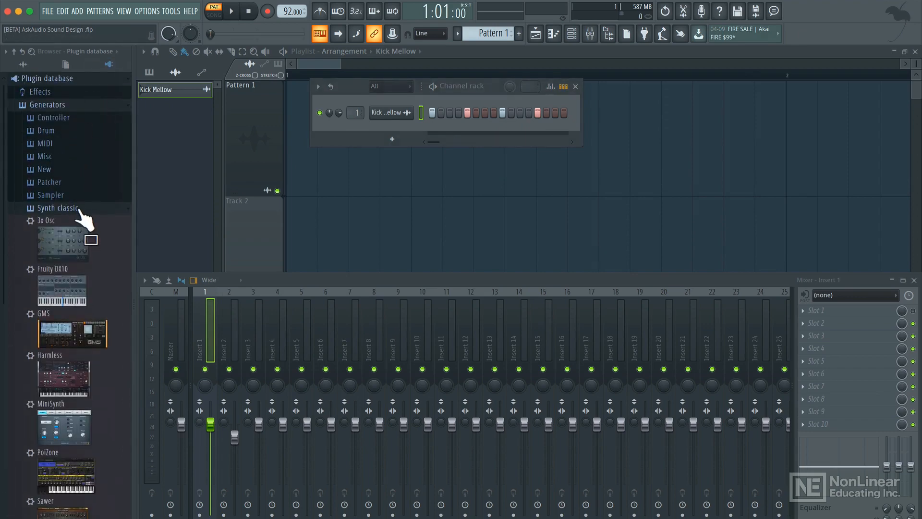
{"action": "scroll", "coordinate": [88, 231], "scroll_direction": "down", "scroll_amount": 8}
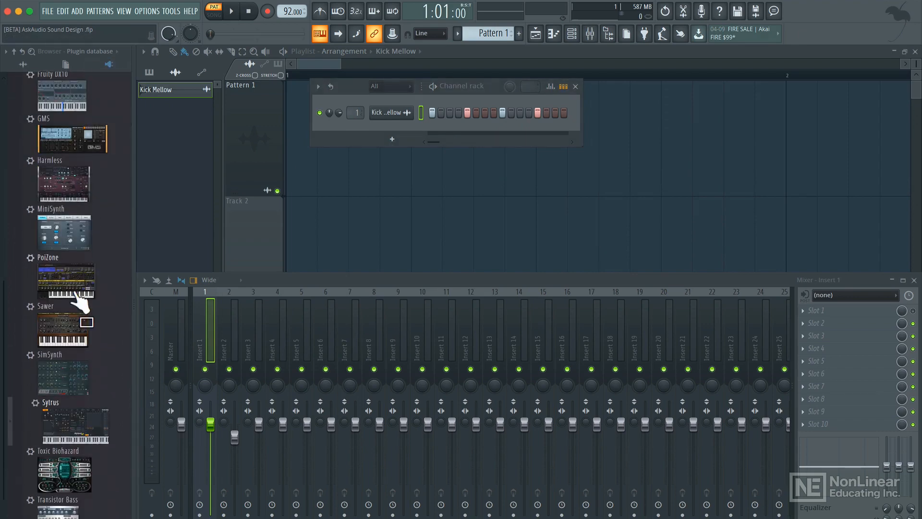
{"action": "left_click_drag", "start_coordinate": [77, 410], "coordinate": [388, 122]}
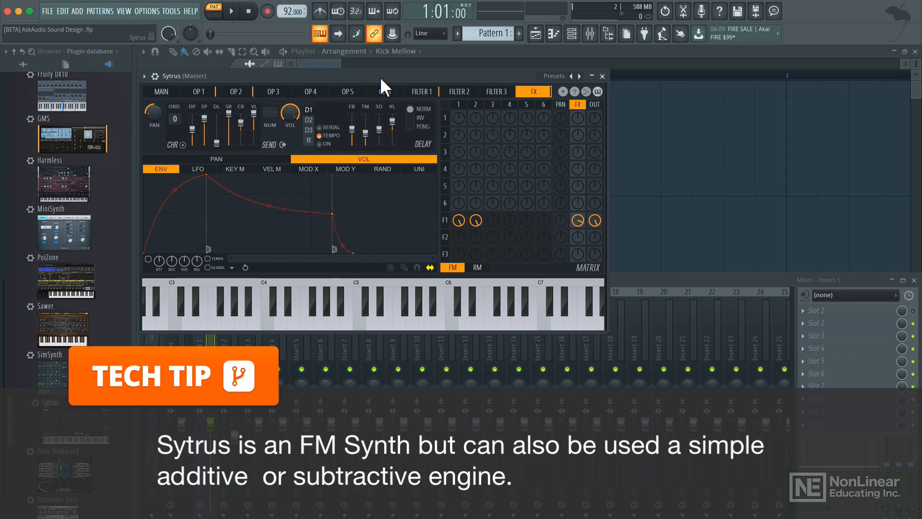
{"action": "left_click_drag", "start_coordinate": [381, 79], "coordinate": [463, 174]}
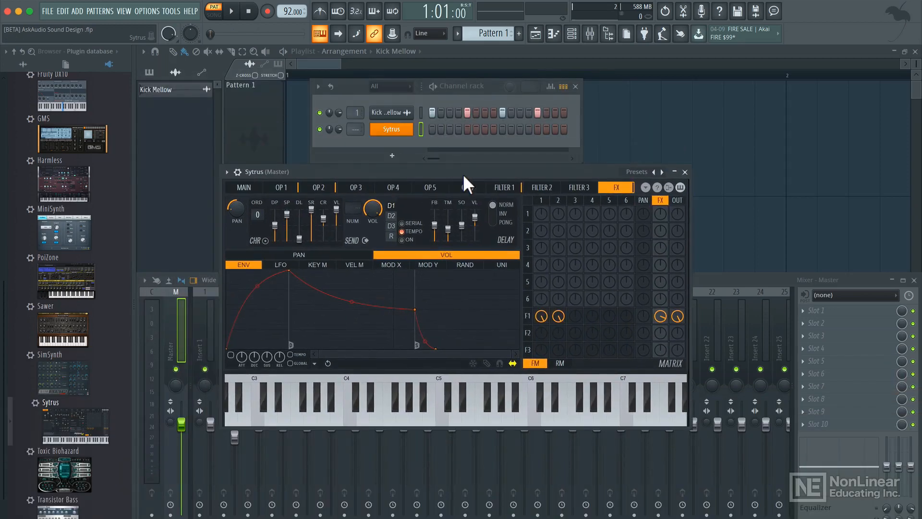
Add a step to the Sytrus channel's pattern and play the pattern to hear it.
{"action": "left_click", "coordinate": [468, 129]}
{"action": "key", "text": "space"}
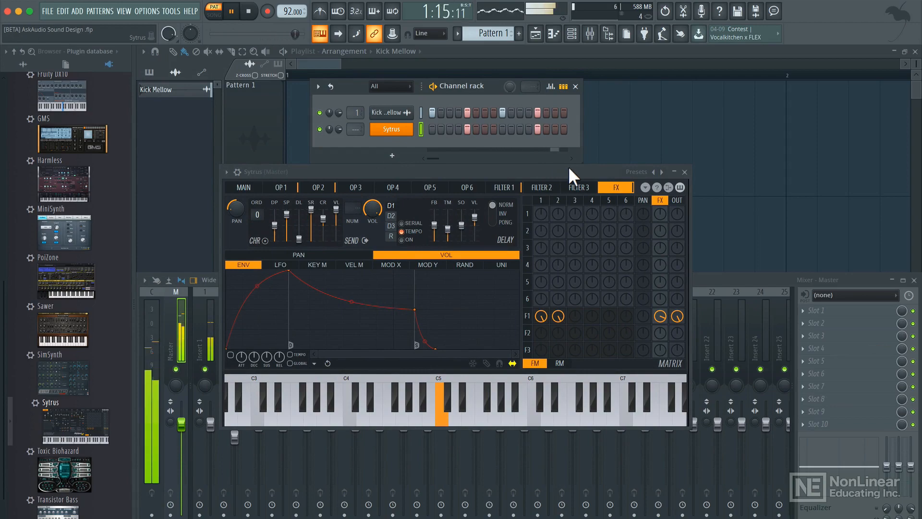
{"action": "key", "text": "space"}
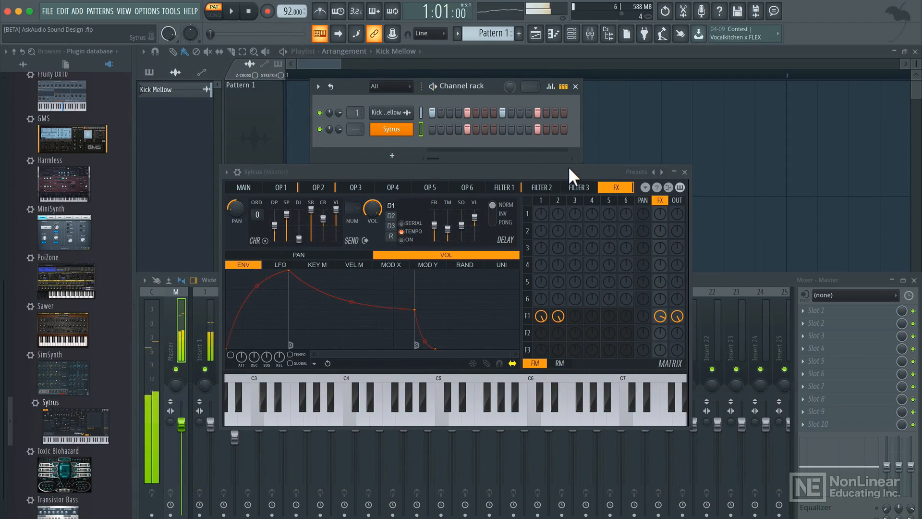
Load the Default preset in Sytrus and audition it by playing the pattern and some notes.
{"action": "left_click", "coordinate": [642, 173]}
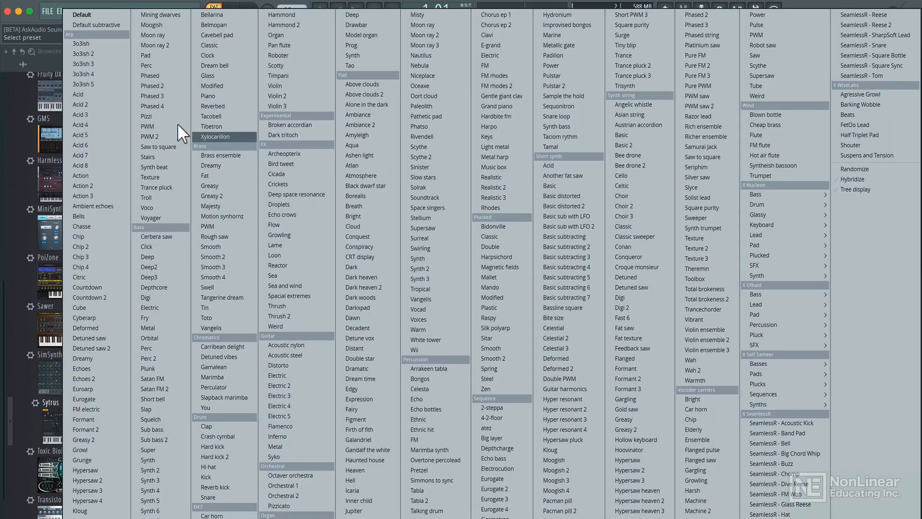
{"action": "left_click", "coordinate": [85, 16]}
{"action": "key", "text": "space"}
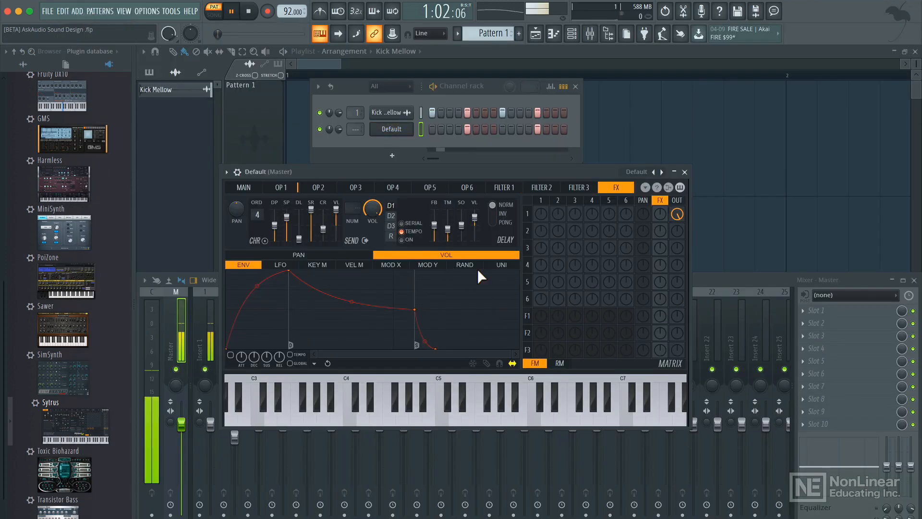
{"action": "key", "text": "space"}
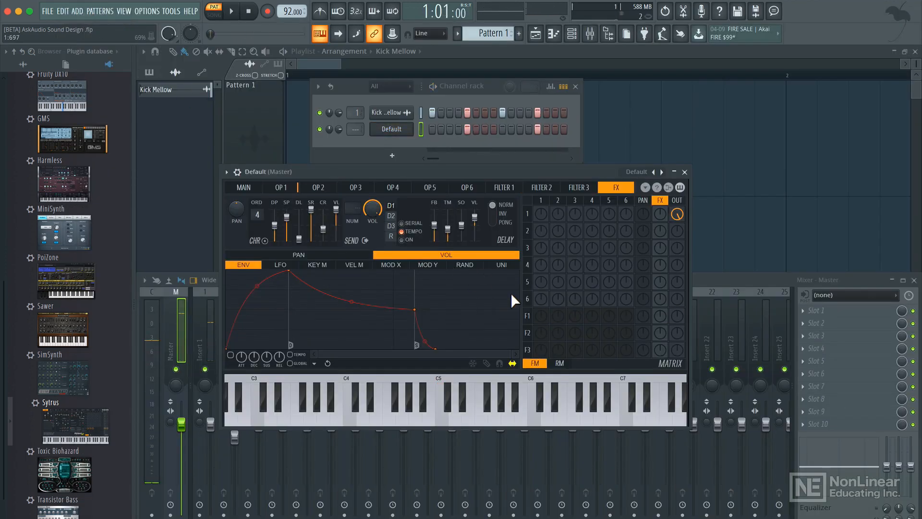
{"action": "key", "text": "c"}
{"action": "key", "text": "n"}
{"action": "key", "text": "c"}
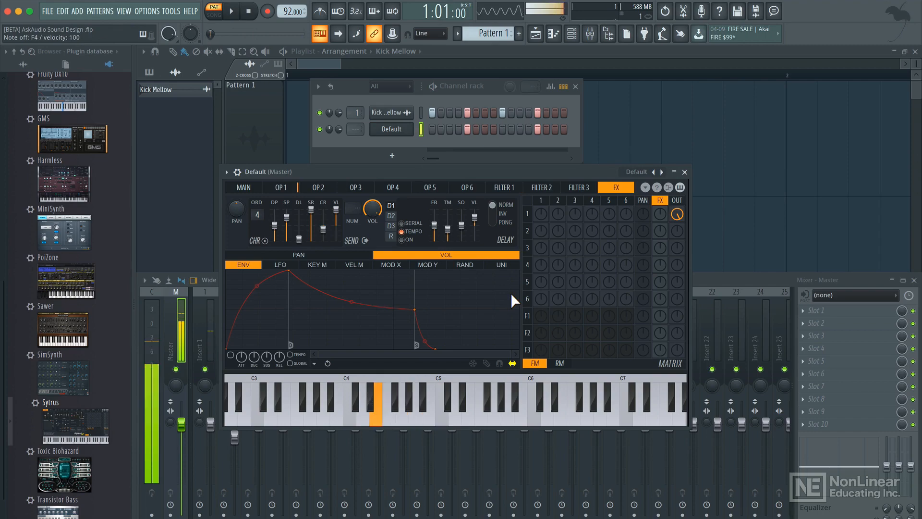
{"action": "key", "text": "x"}
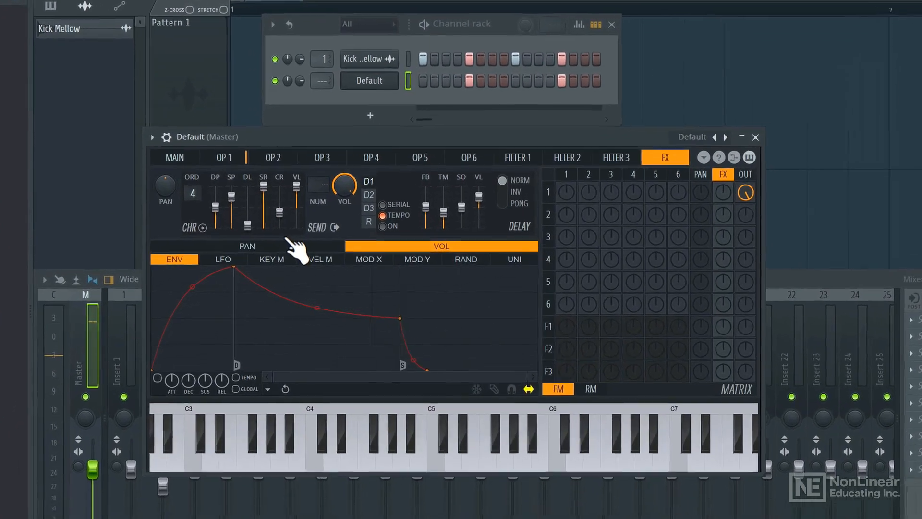
Open operator 1 and reshape its volume envelope with zero attack and a much shorter decay.
{"action": "left_click", "coordinate": [223, 157]}
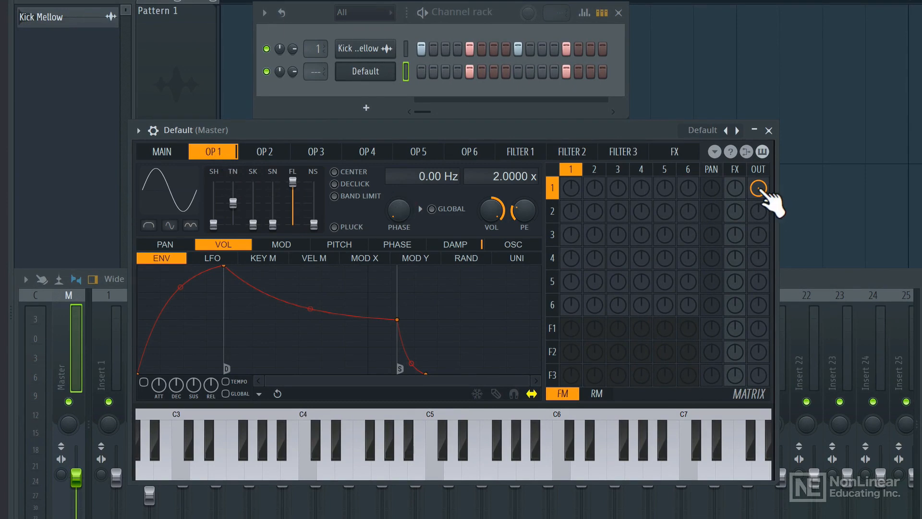
{"action": "key", "text": "space"}
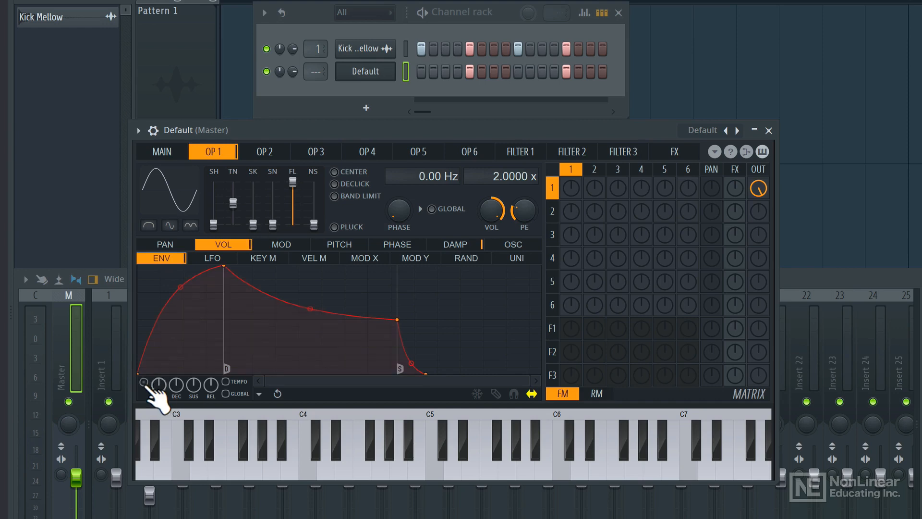
{"action": "left_click_drag", "start_coordinate": [225, 267], "coordinate": [129, 264]}
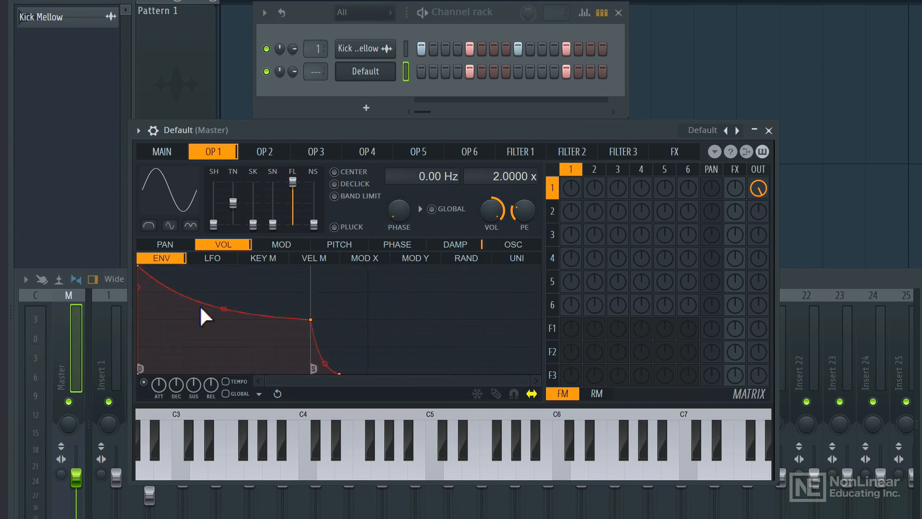
{"action": "left_click_drag", "start_coordinate": [314, 320], "coordinate": [215, 399]}
{"action": "key", "text": "space"}
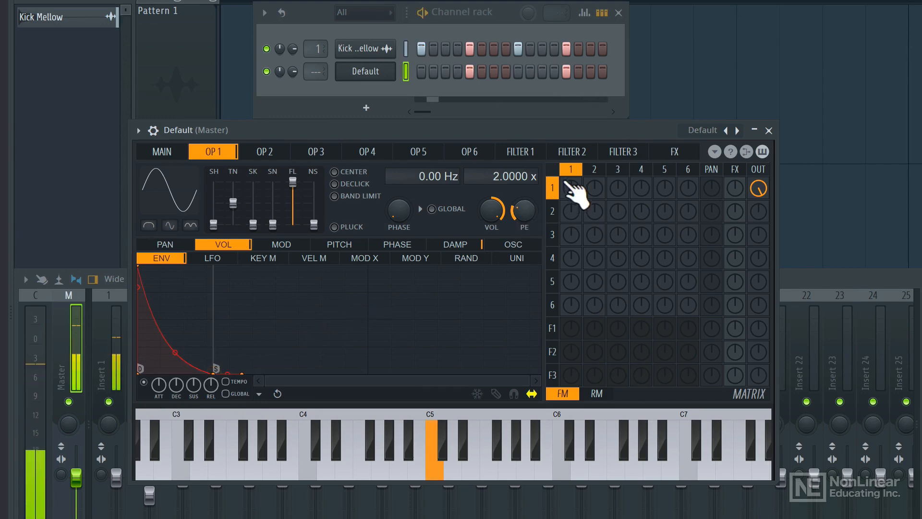
Set operator 1's frequency ratio to 1.0000x and tighten its volume envelope decay further.
{"action": "left_click_drag", "start_coordinate": [500, 185], "coordinate": [500, 191]}
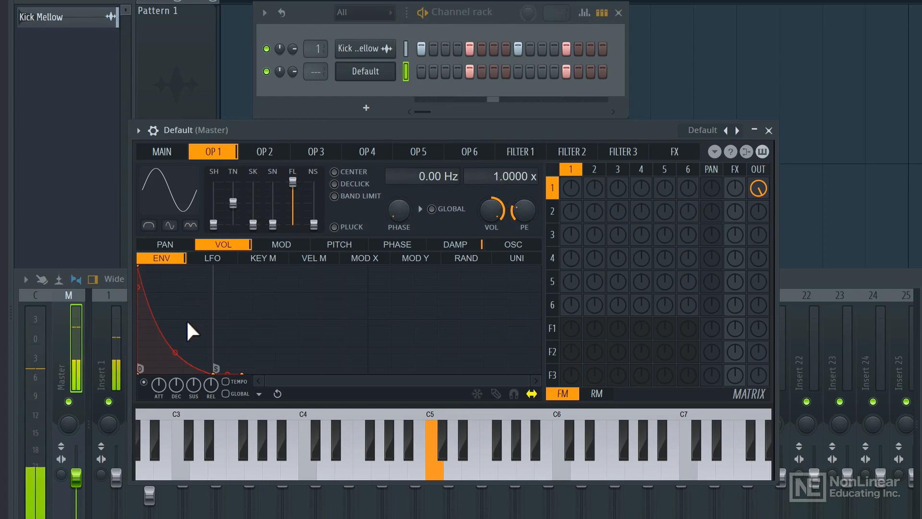
{"action": "mouse_move", "coordinate": [177, 359]}
{"action": "left_mouse_down"}
{"action": "mouse_move", "coordinate": [176, 367]}
{"action": "mouse_move", "coordinate": [176, 350]}
{"action": "left_mouse_up"}
{"action": "mouse_move", "coordinate": [215, 374]}
{"action": "left_mouse_down"}
{"action": "mouse_move", "coordinate": [191, 380]}
{"action": "mouse_move", "coordinate": [188, 364]}
{"action": "left_mouse_up"}
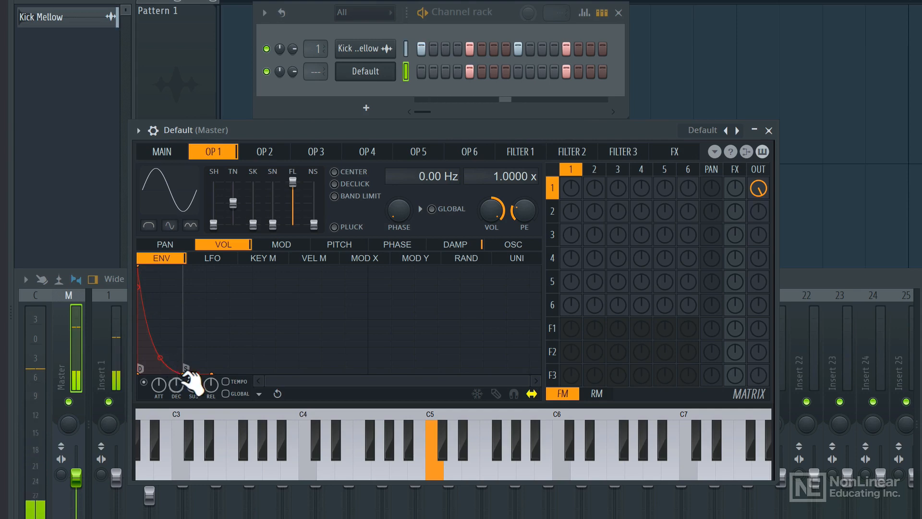
{"action": "left_click_drag", "start_coordinate": [184, 375], "coordinate": [172, 373]}
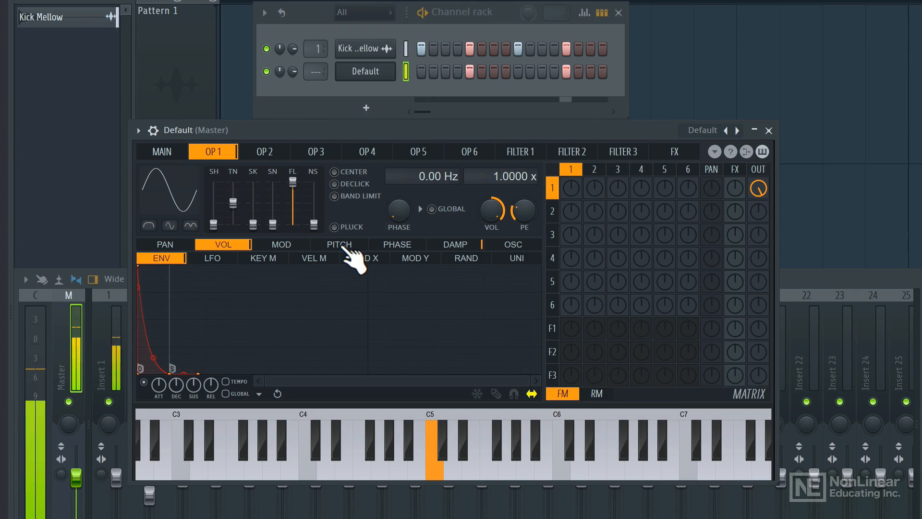
Mute the Kick Mellow channel and enable operator 1's pitch envelope, shaping it with zero attack and a short drop.
{"action": "left_click", "coordinate": [266, 49]}
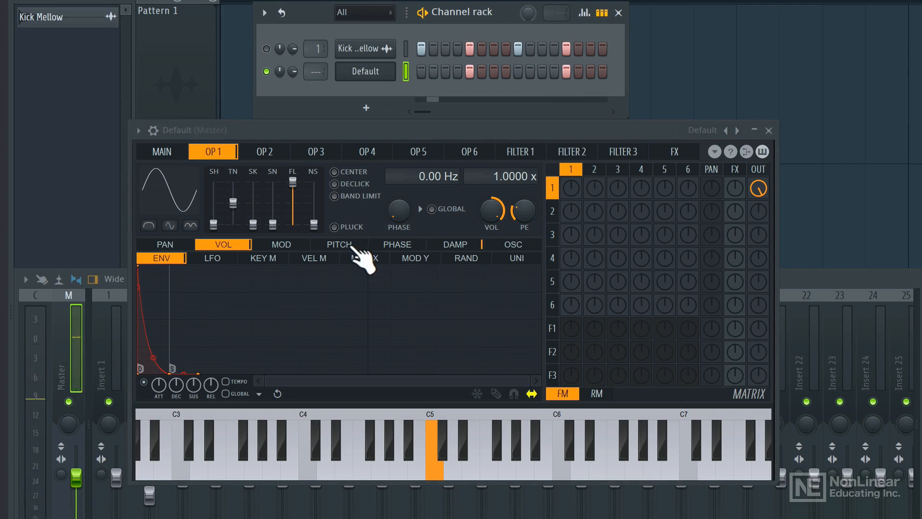
{"action": "left_click", "coordinate": [347, 246]}
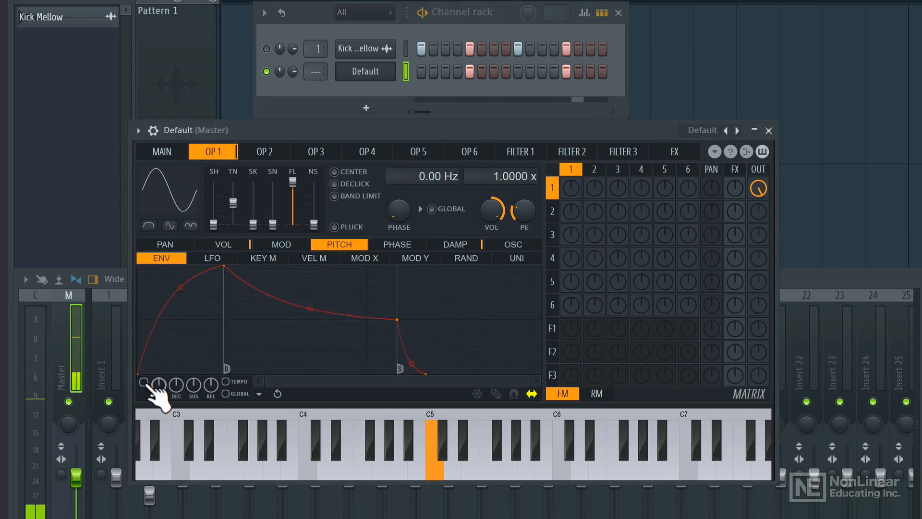
{"action": "left_click", "coordinate": [143, 382]}
{"action": "left_click_drag", "start_coordinate": [225, 266], "coordinate": [140, 265]}
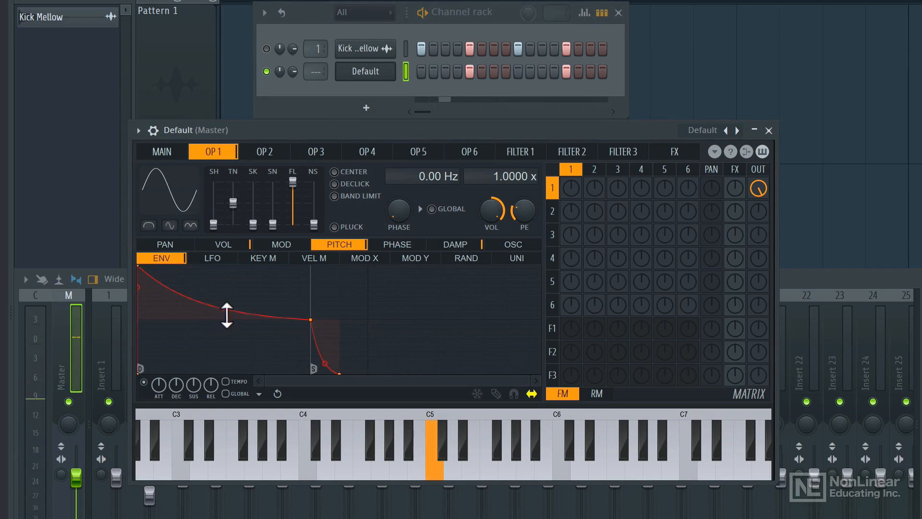
{"action": "mouse_move", "coordinate": [226, 315]}
{"action": "left_mouse_down"}
{"action": "mouse_move", "coordinate": [227, 332]}
{"action": "mouse_move", "coordinate": [226, 321]}
{"action": "left_mouse_up"}
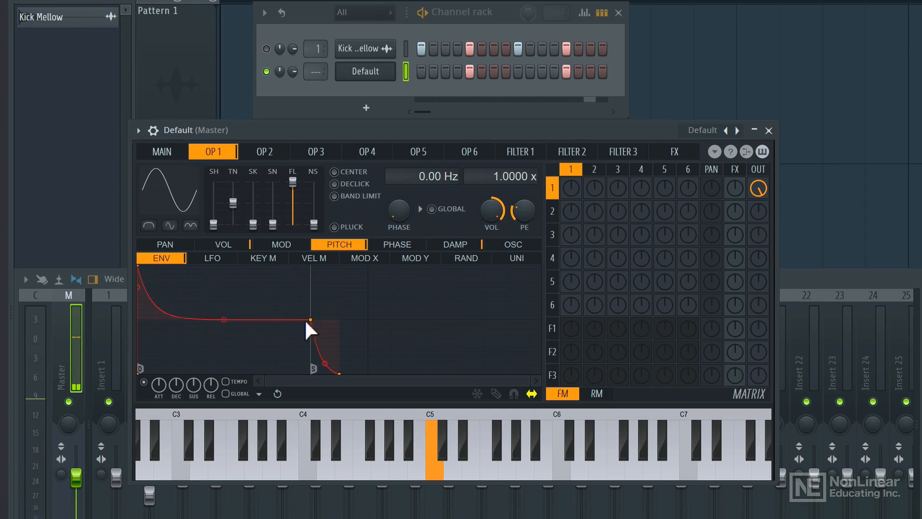
{"action": "left_click_drag", "start_coordinate": [310, 320], "coordinate": [192, 321]}
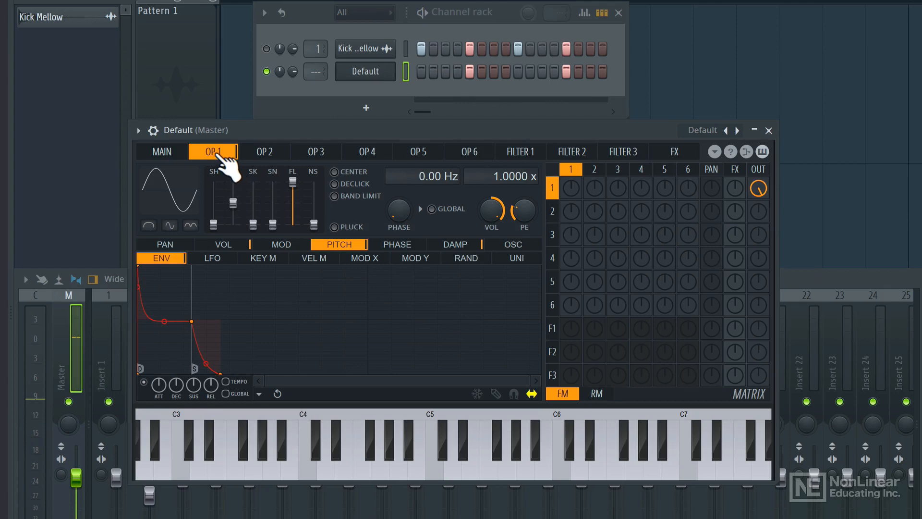
Switch to operator 2 and raise its output level in the modulation matrix.
{"action": "left_click", "coordinate": [263, 154]}
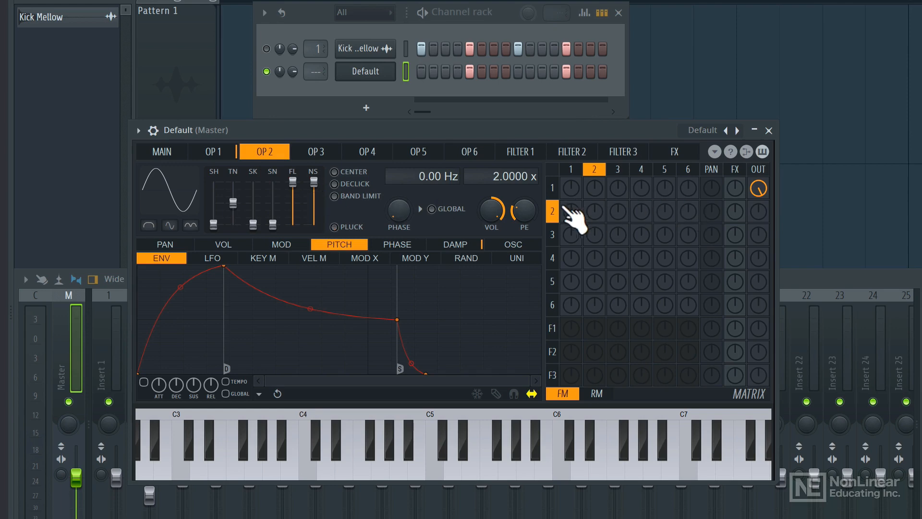
{"action": "left_click_drag", "start_coordinate": [759, 212], "coordinate": [762, 216]}
{"action": "key", "text": "space"}
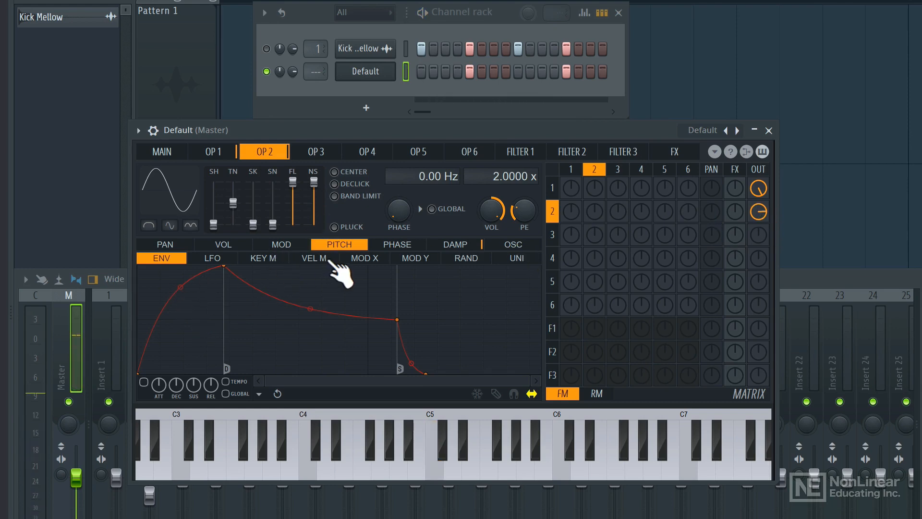
Shape operator 2's volume envelope with zero attack and a short decay, and adjust its output level.
{"action": "left_click", "coordinate": [222, 246]}
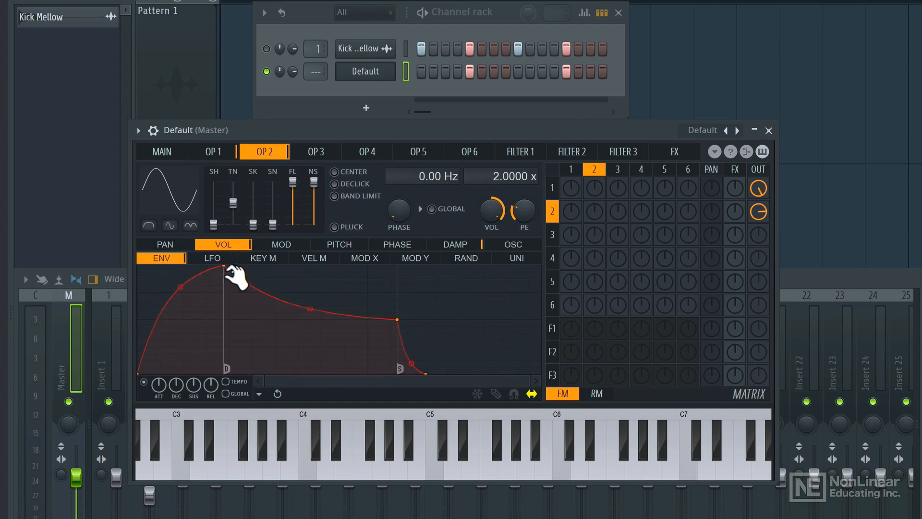
{"action": "left_click_drag", "start_coordinate": [224, 266], "coordinate": [139, 266]}
{"action": "left_click_drag", "start_coordinate": [311, 319], "coordinate": [261, 391]}
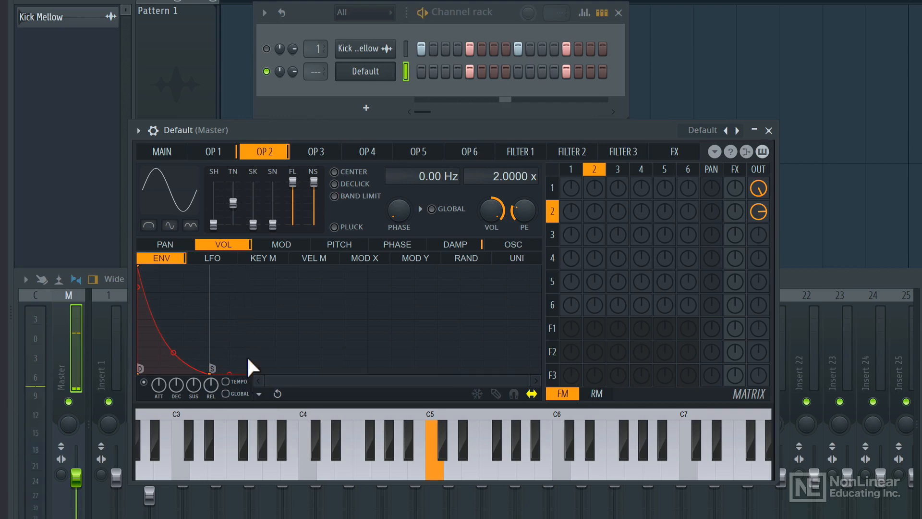
{"action": "left_click_drag", "start_coordinate": [180, 361], "coordinate": [179, 377]}
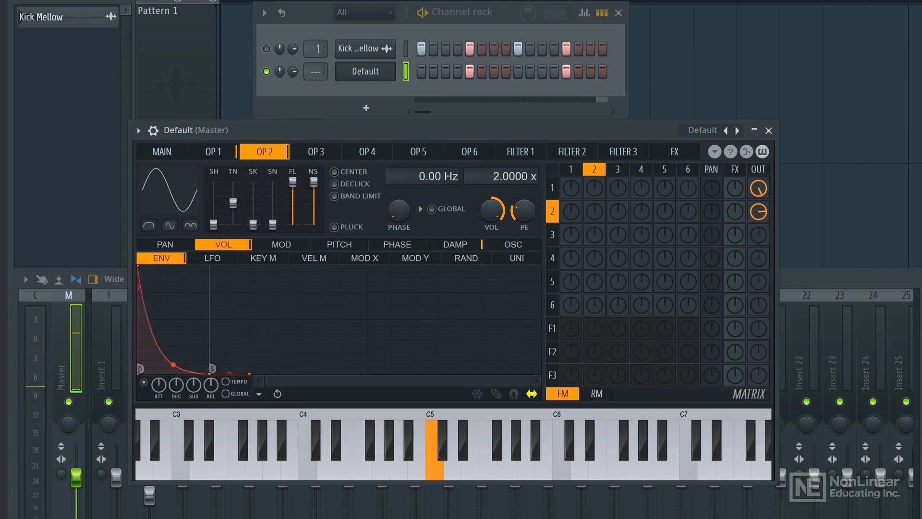
{"action": "left_click_drag", "start_coordinate": [759, 216], "coordinate": [758, 204]}
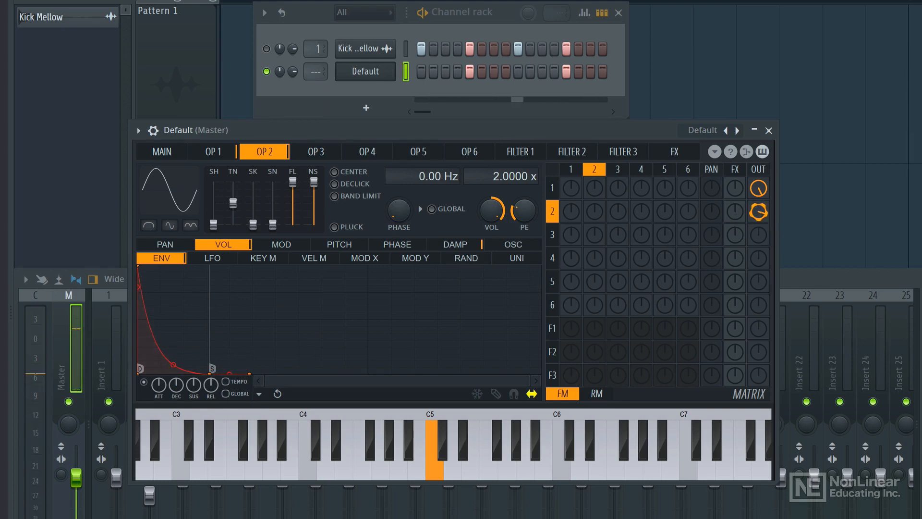
Fine-tune operator 2's output level and slightly lengthen operator 1's volume envelope decay.
{"action": "left_click", "coordinate": [757, 216]}
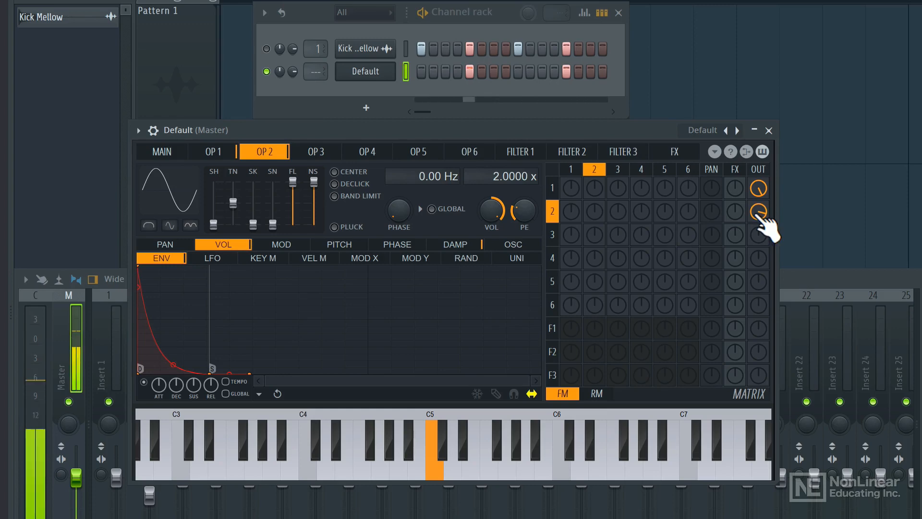
{"action": "left_click", "coordinate": [213, 152]}
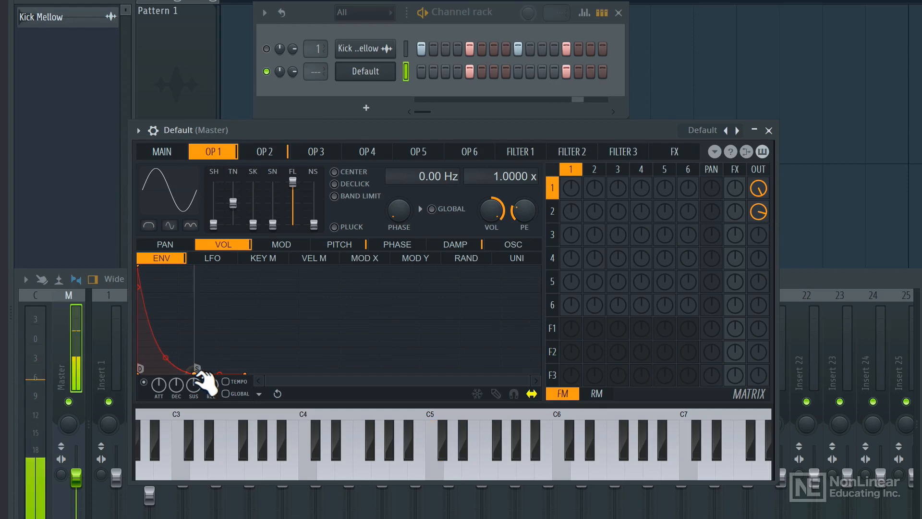
{"action": "left_click_drag", "start_coordinate": [196, 369], "coordinate": [208, 369]}
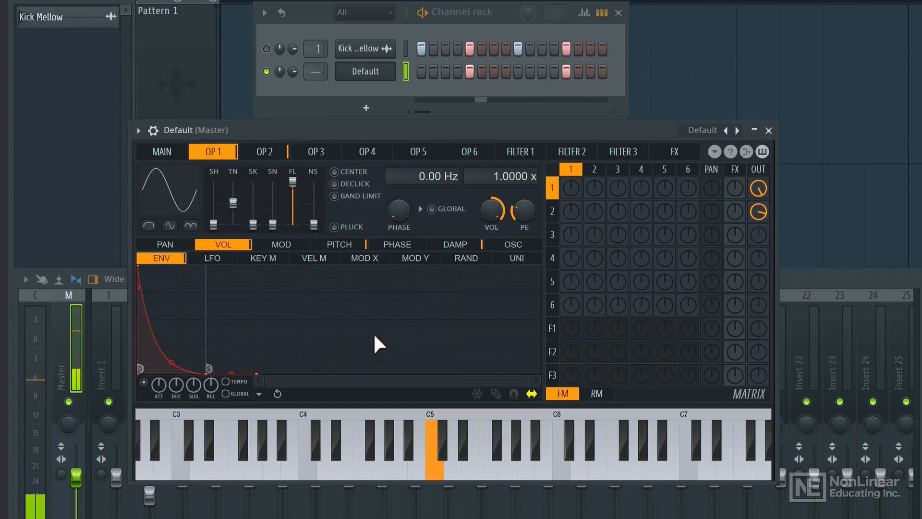
{"action": "left_click_drag", "start_coordinate": [759, 215], "coordinate": [760, 217]}
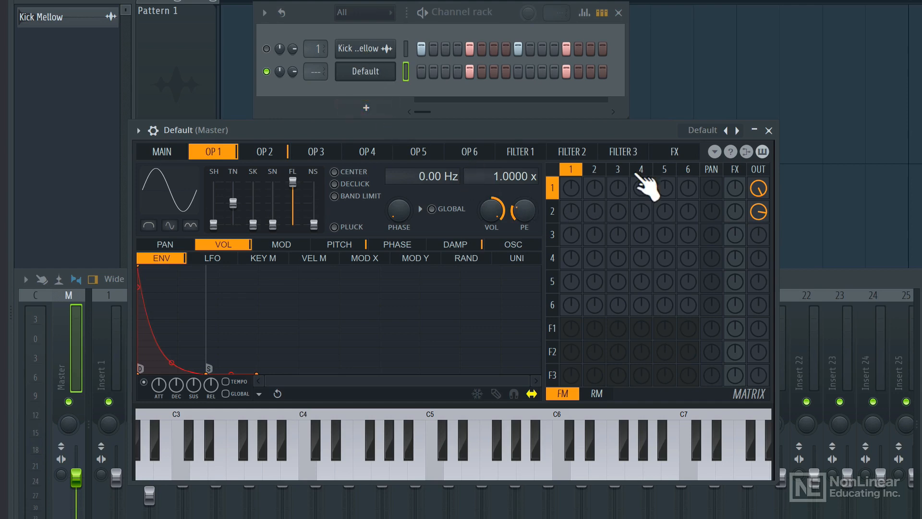
Route the Default channel to mixer insert 2 and close the Sytrus window.
{"action": "left_click", "coordinate": [687, 153]}
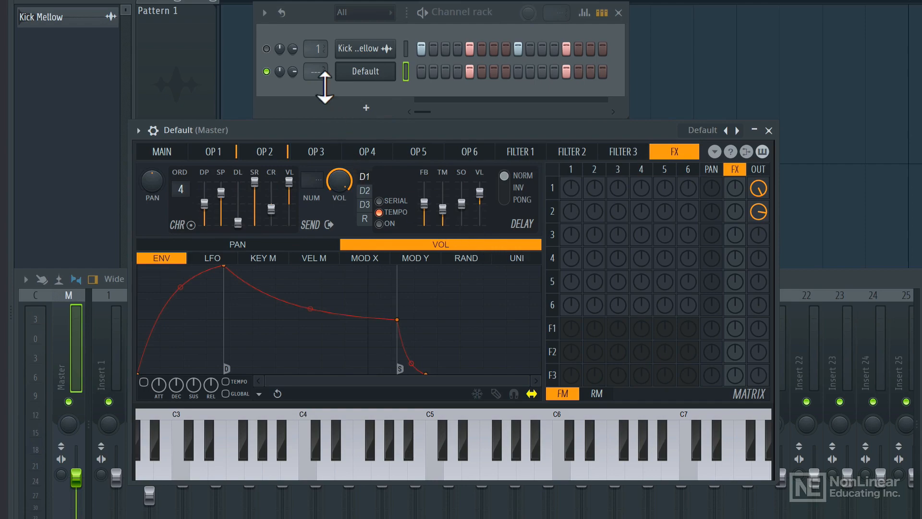
{"action": "left_click_drag", "start_coordinate": [316, 72], "coordinate": [315, 63]}
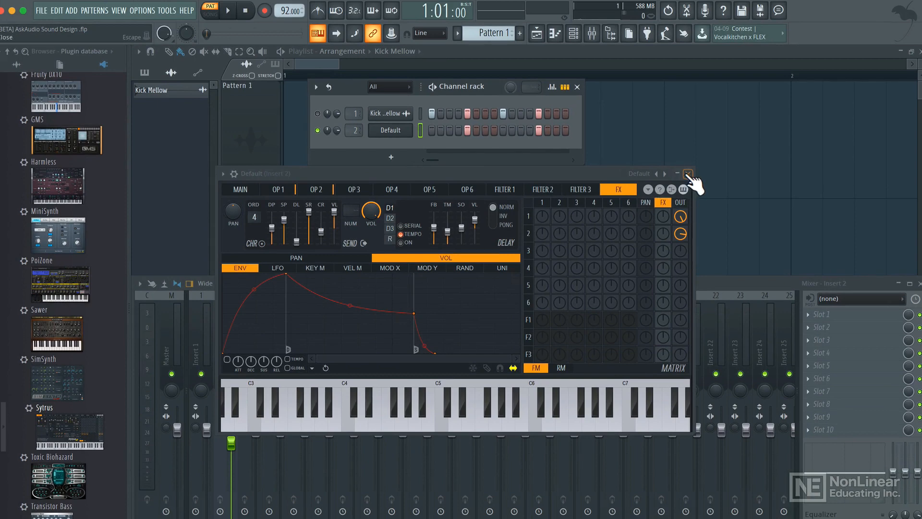
{"action": "left_click", "coordinate": [687, 173]}
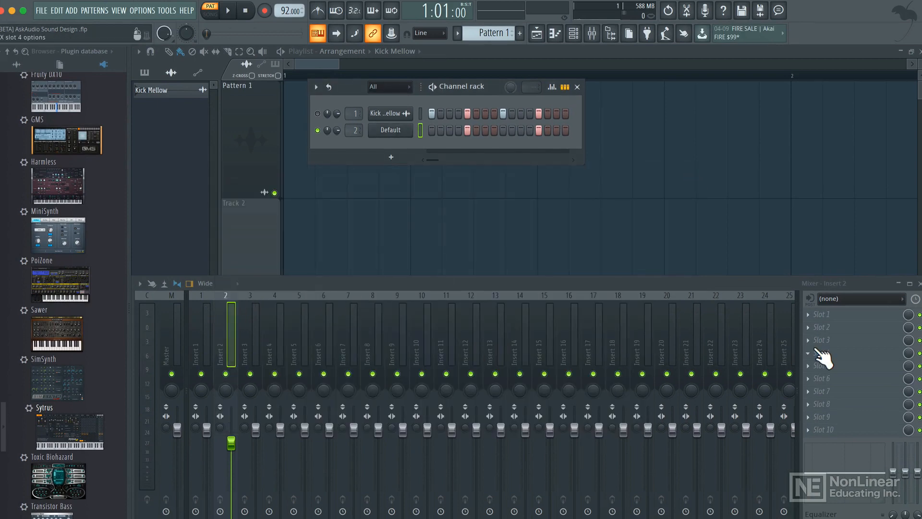
Add Fruity WaveShaper to insert 2's first effect slot and bend its transfer curve upward.
{"action": "left_click", "coordinate": [825, 315]}
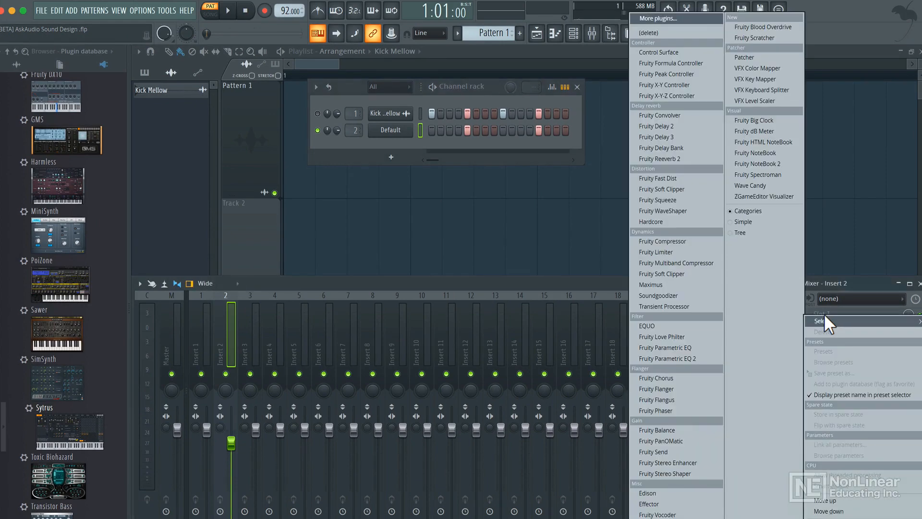
{"action": "left_click", "coordinate": [661, 211]}
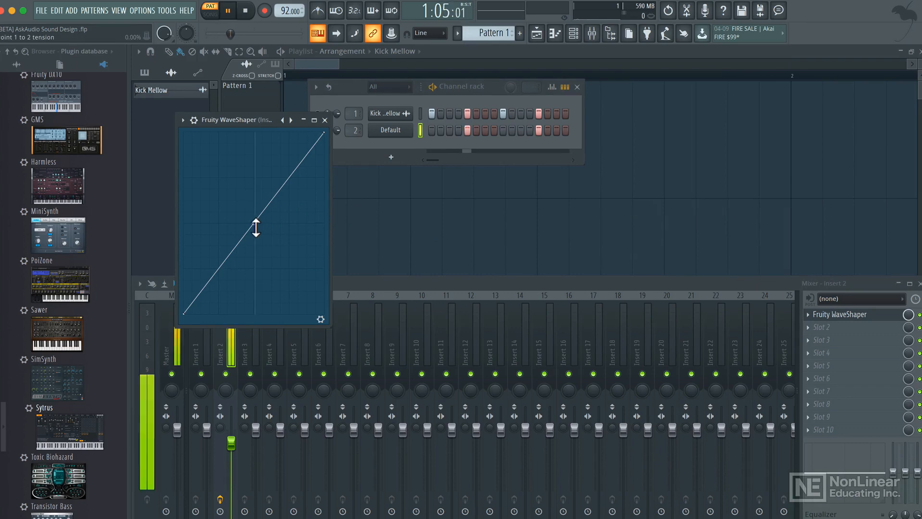
{"action": "left_click_drag", "start_coordinate": [255, 224], "coordinate": [254, 195]}
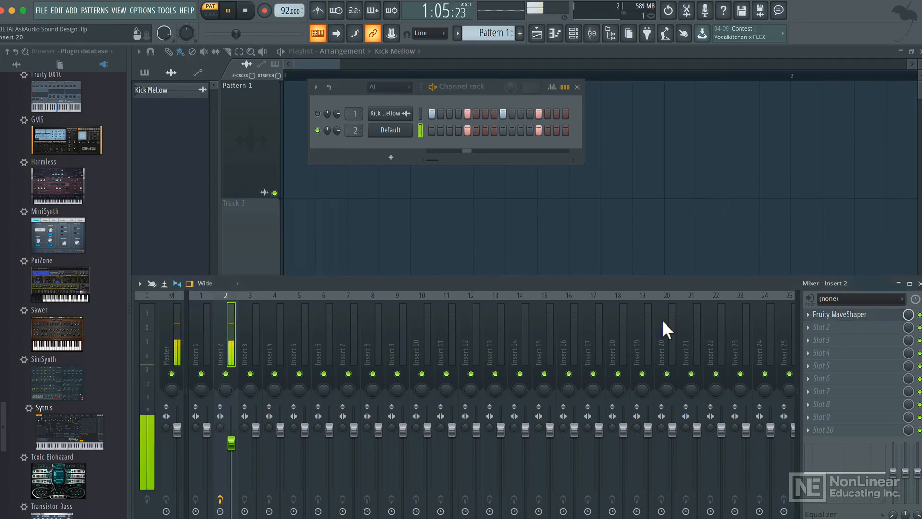
Add Fruity Limiter to the second effect slot and lower its ceiling to about -9.2 dB.
{"action": "left_click", "coordinate": [826, 329]}
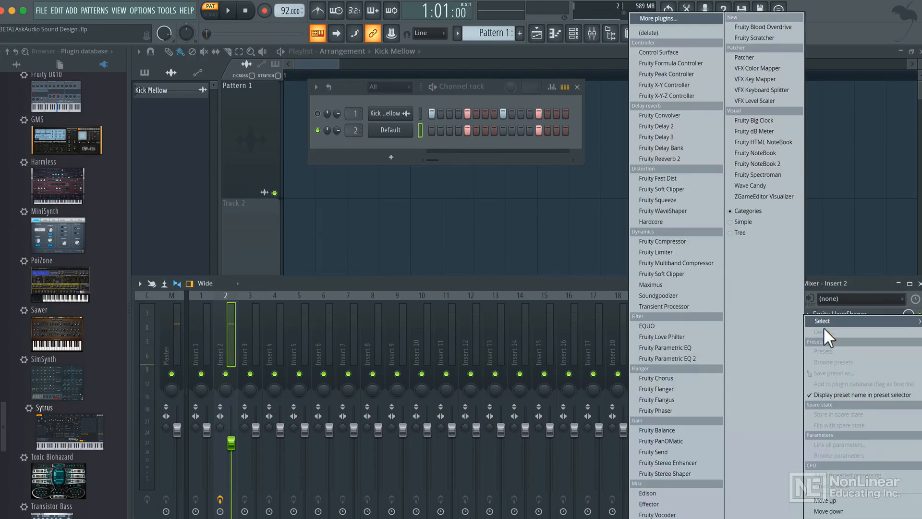
{"action": "left_click", "coordinate": [656, 252]}
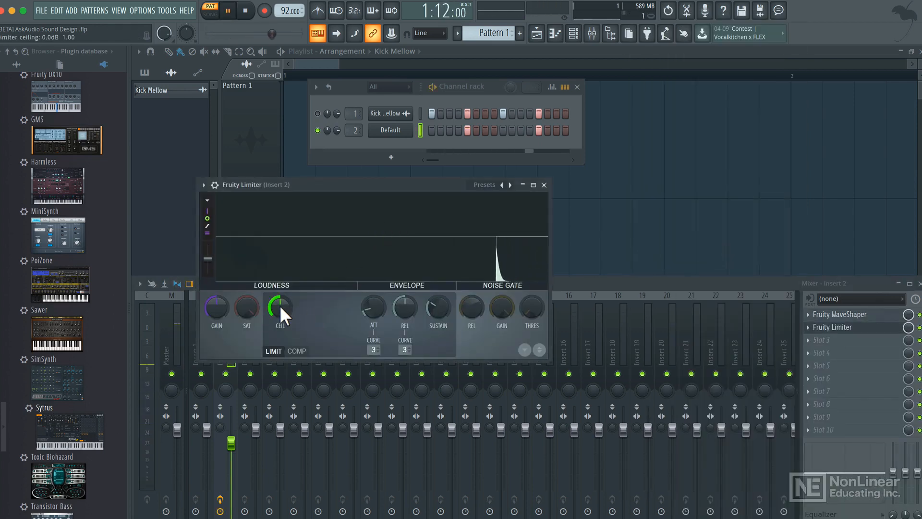
{"action": "left_click_drag", "start_coordinate": [280, 308], "coordinate": [281, 342]}
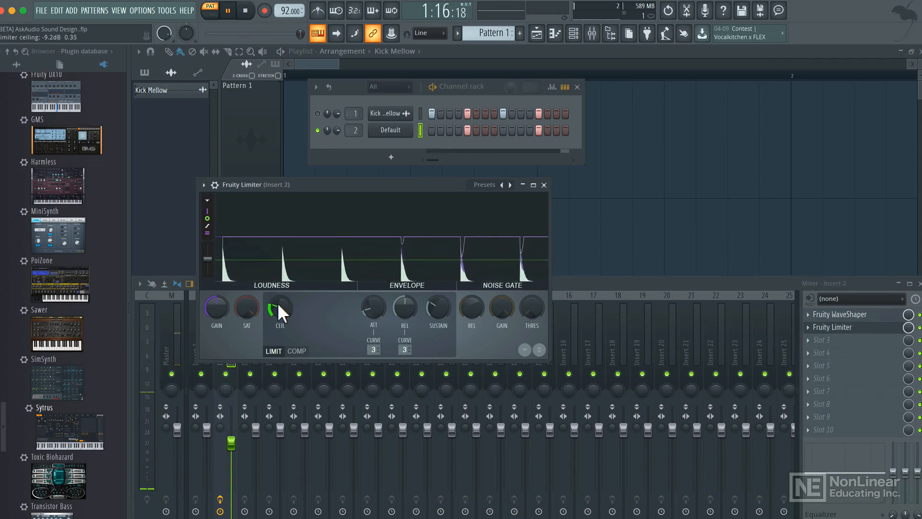
Tweak the limiter's ceiling, raise its gain to about 4.2 dB and set the attack to about 0.88 ms.
{"action": "left_click_drag", "start_coordinate": [367, 310], "coordinate": [439, 295]}
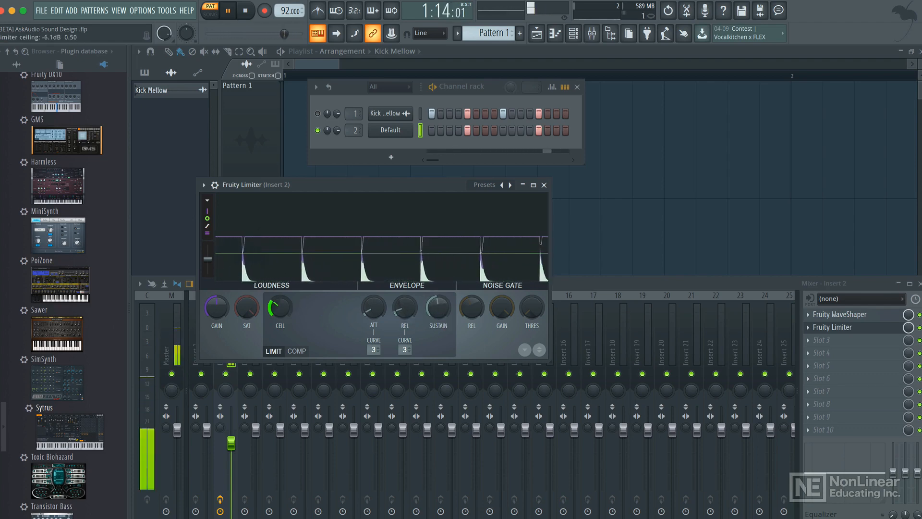
{"action": "left_click_drag", "start_coordinate": [216, 306], "coordinate": [217, 298]}
{"action": "left_click_drag", "start_coordinate": [280, 307], "coordinate": [279, 304]}
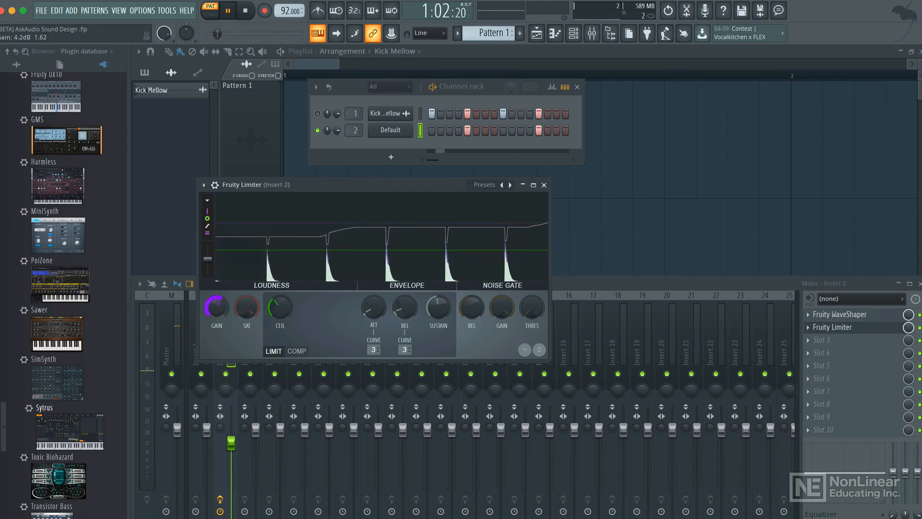
{"action": "left_click_drag", "start_coordinate": [404, 308], "coordinate": [405, 300]}
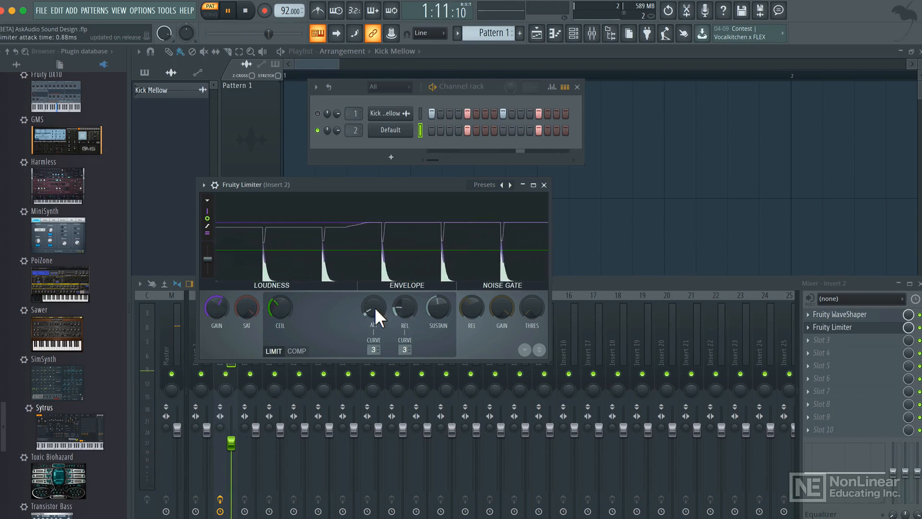
{"action": "left_click_drag", "start_coordinate": [283, 304], "coordinate": [283, 296]}
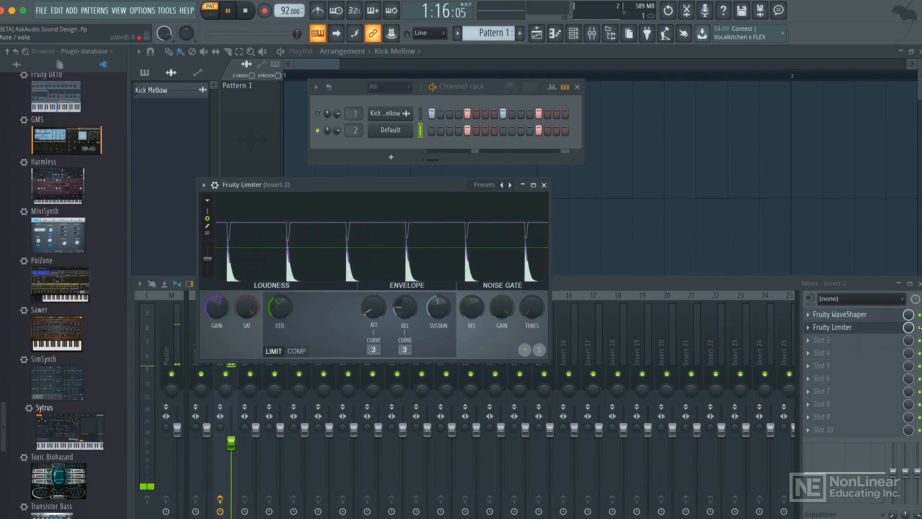
Compare the limiter bypassed and active, and increase its release time.
{"action": "left_click", "coordinate": [919, 327]}
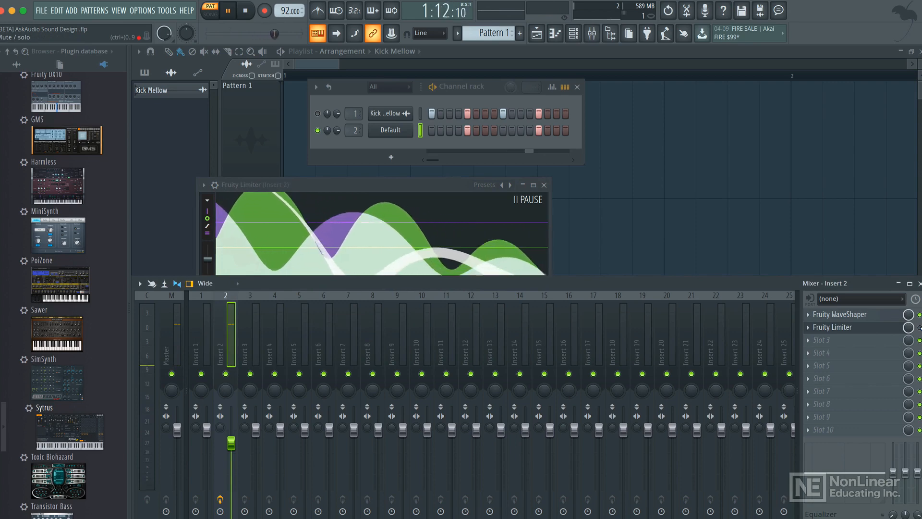
{"action": "left_click", "coordinate": [919, 327]}
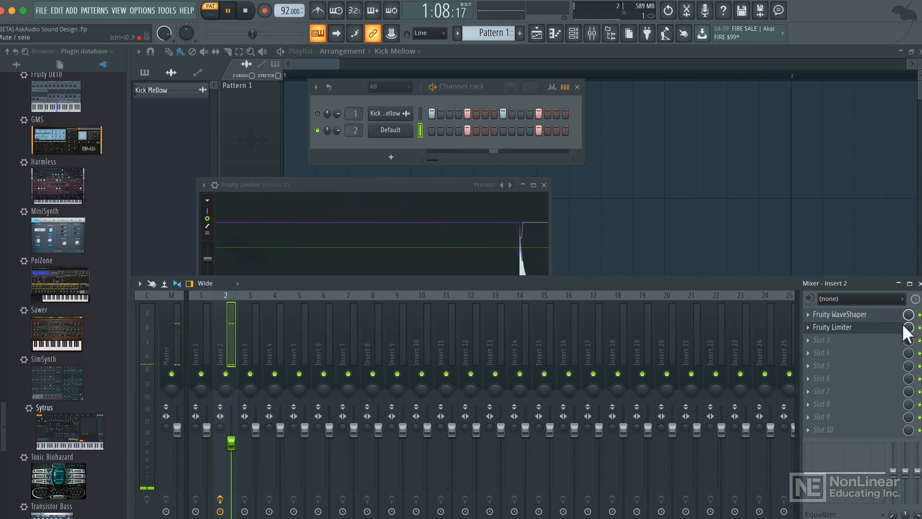
{"action": "left_click", "coordinate": [460, 205]}
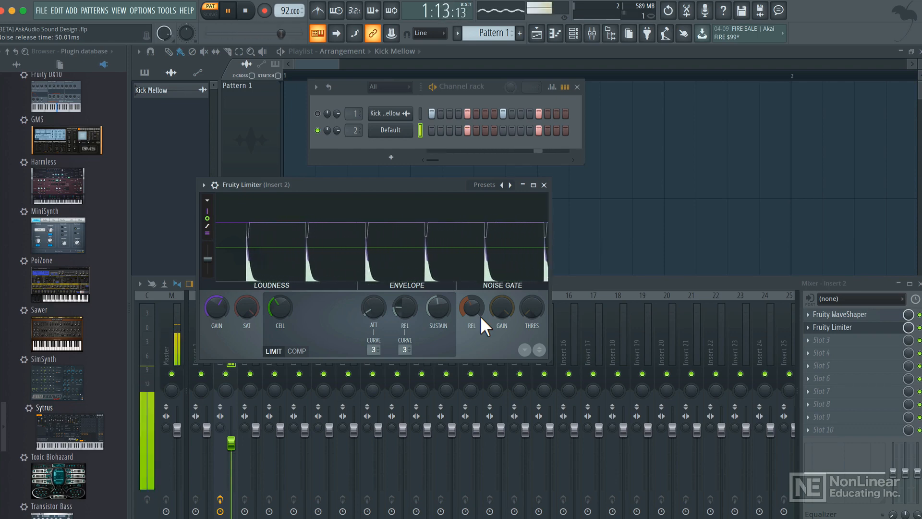
{"action": "left_click_drag", "start_coordinate": [405, 308], "coordinate": [405, 293]}
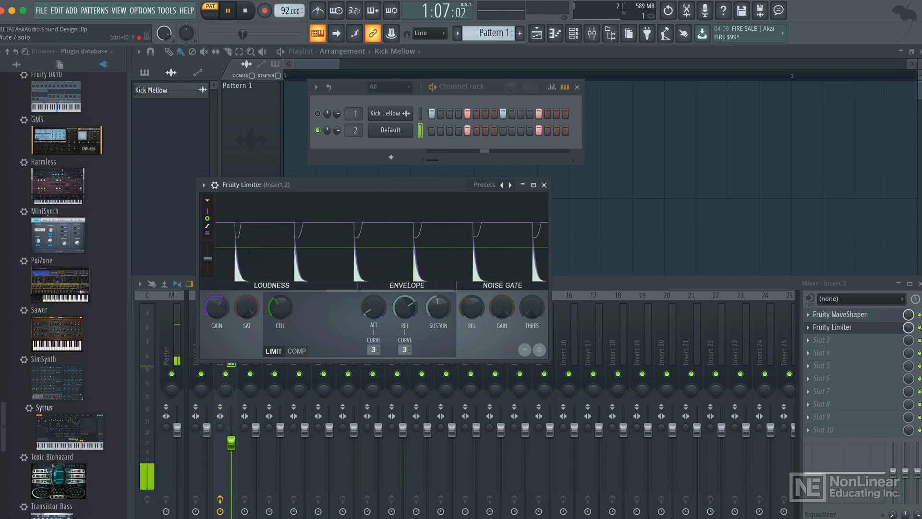
Compare the limiter bypassed and active again, close it and stop playback.
{"action": "left_click", "coordinate": [919, 327]}
{"action": "left_click", "coordinate": [539, 232]}
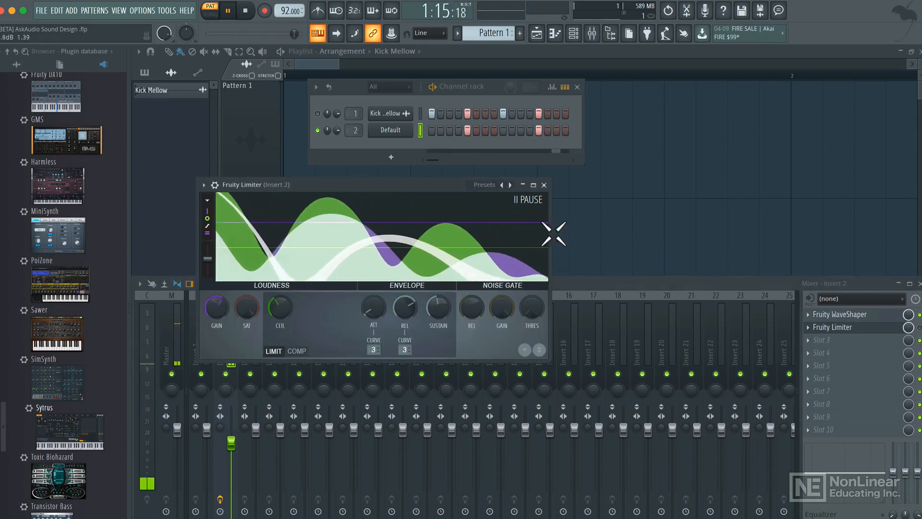
{"action": "left_click", "coordinate": [919, 327]}
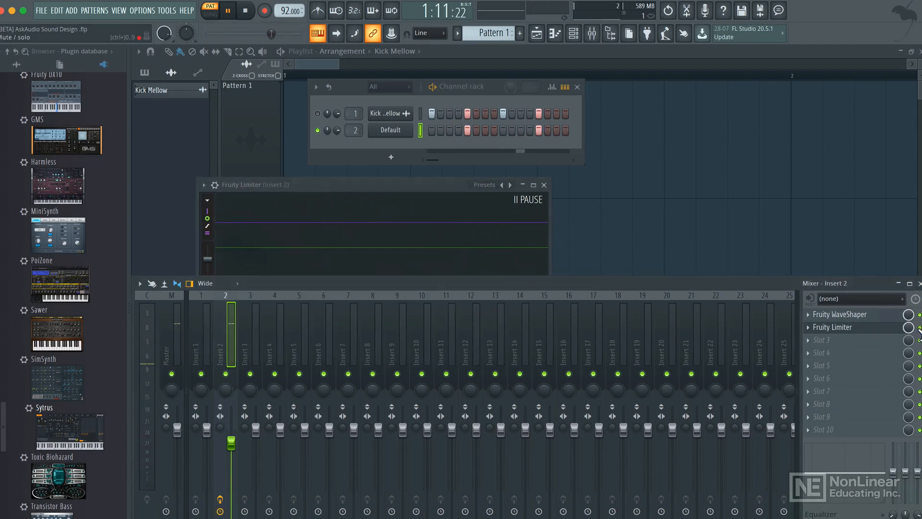
{"action": "left_click", "coordinate": [450, 199]}
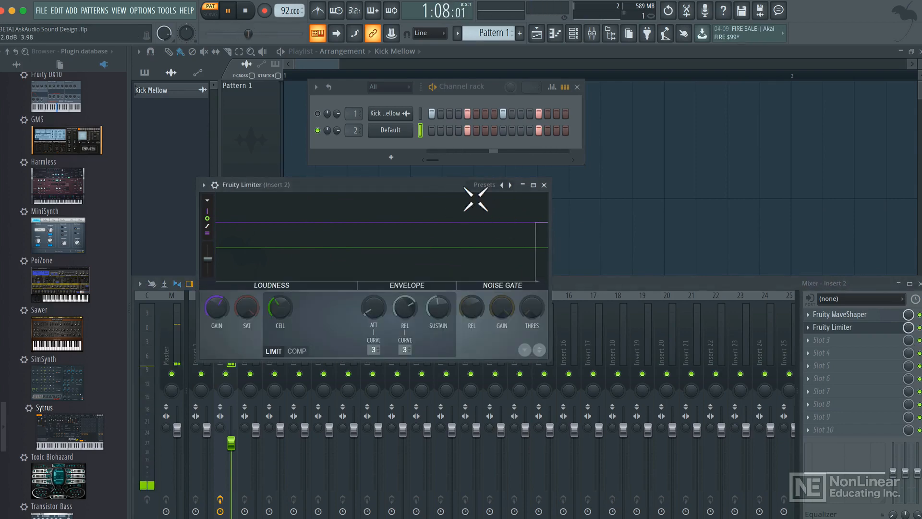
{"action": "left_click", "coordinate": [544, 185]}
{"action": "key", "text": "space"}
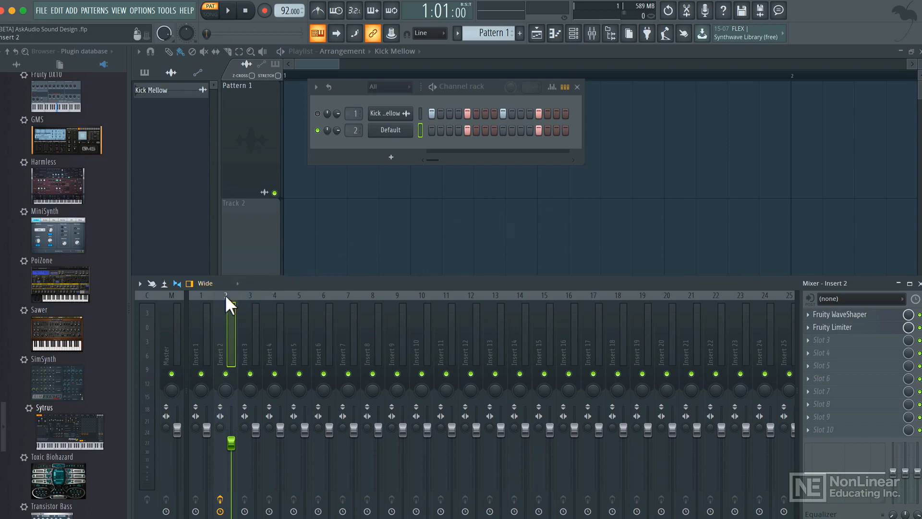
Save insert 2's mixer track state as Snare Chain.
{"action": "right_click", "coordinate": [227, 310]}
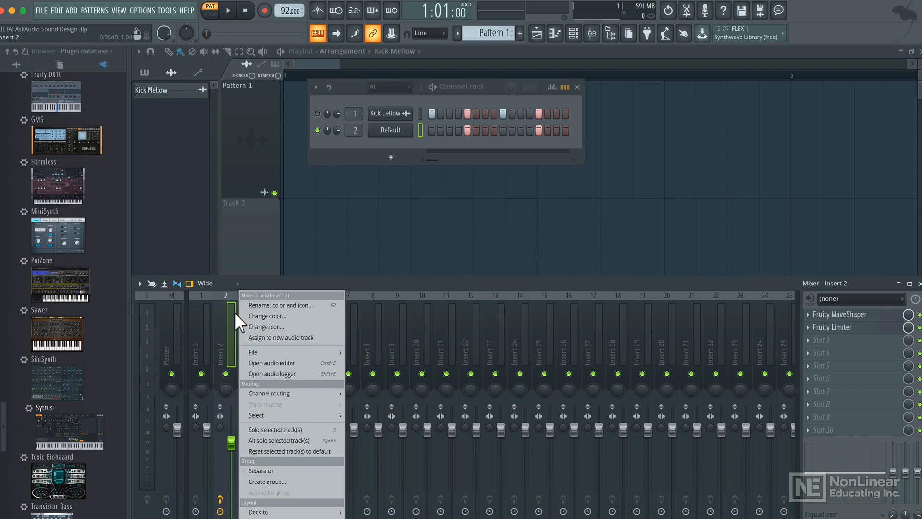
{"action": "mouse_move", "coordinate": [290, 351]}
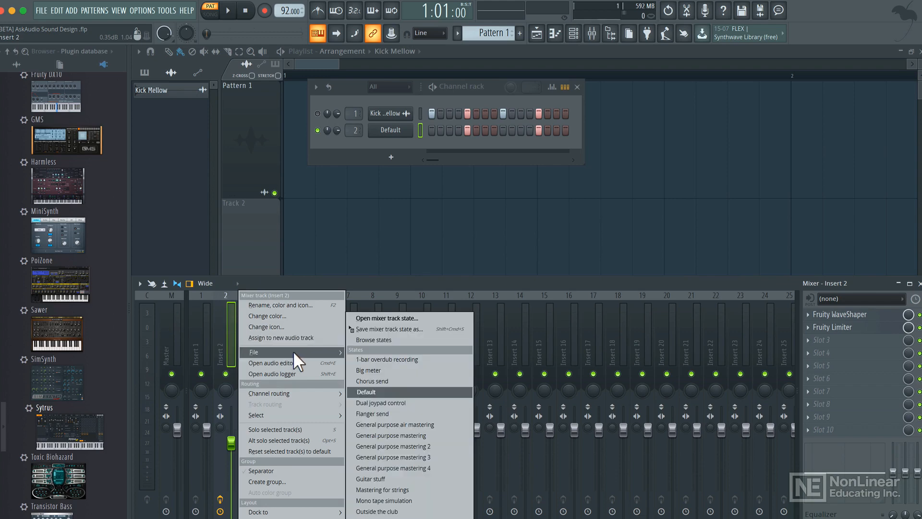
{"action": "left_click", "coordinate": [400, 330]}
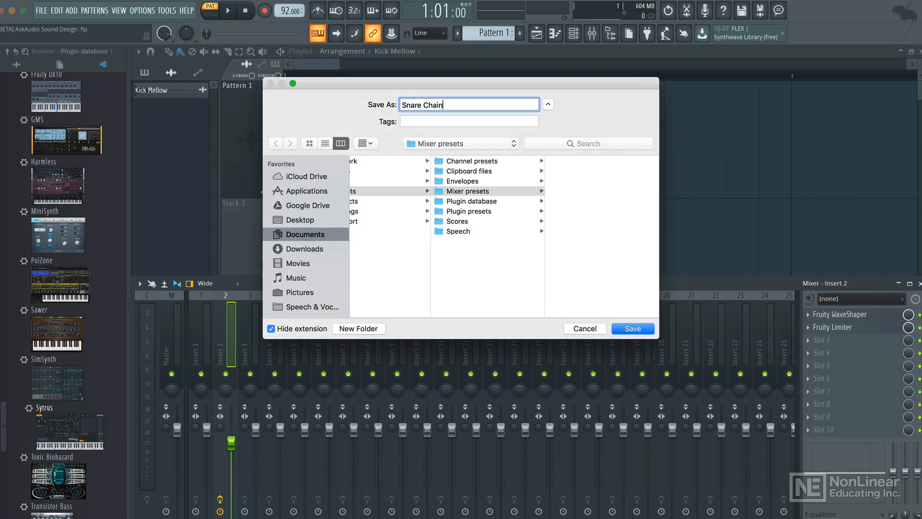
{"action": "key", "text": "Return"}
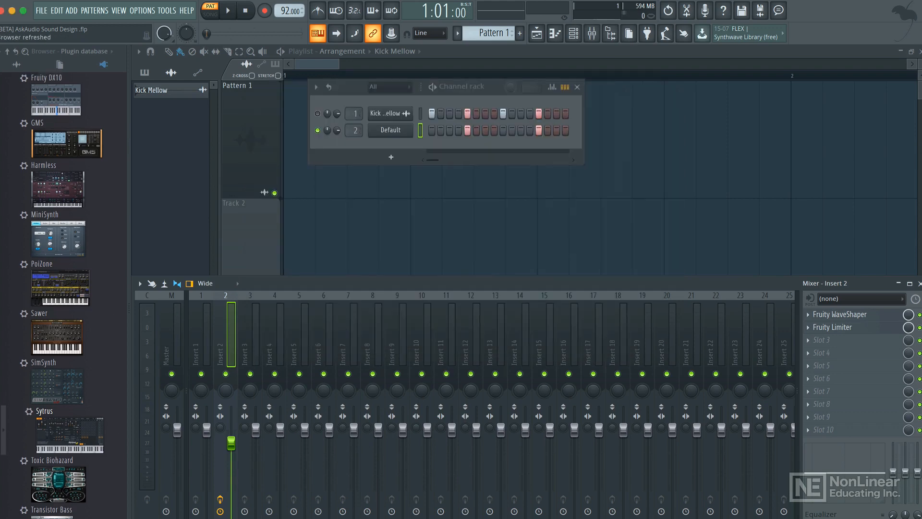
Open the Default channel's Sytrus and save its preset as Snare.
{"action": "left_click", "coordinate": [395, 135]}
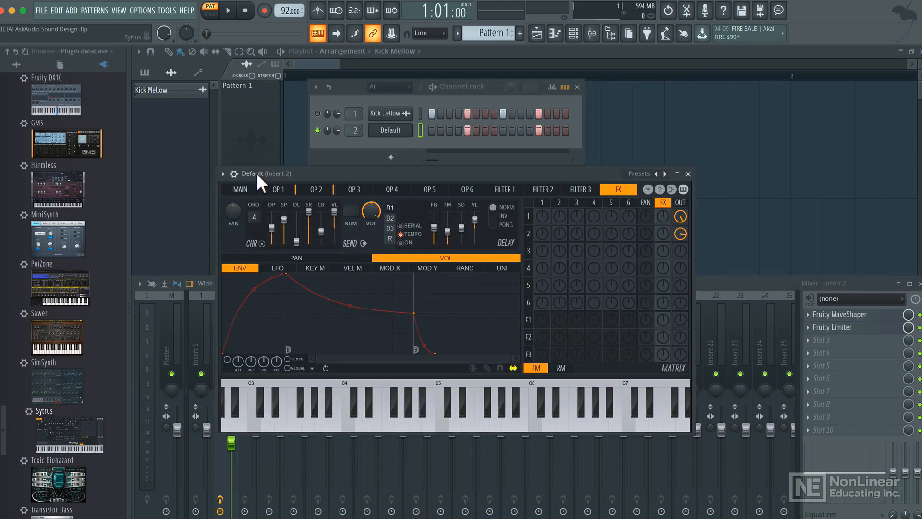
{"action": "left_click", "coordinate": [223, 174]}
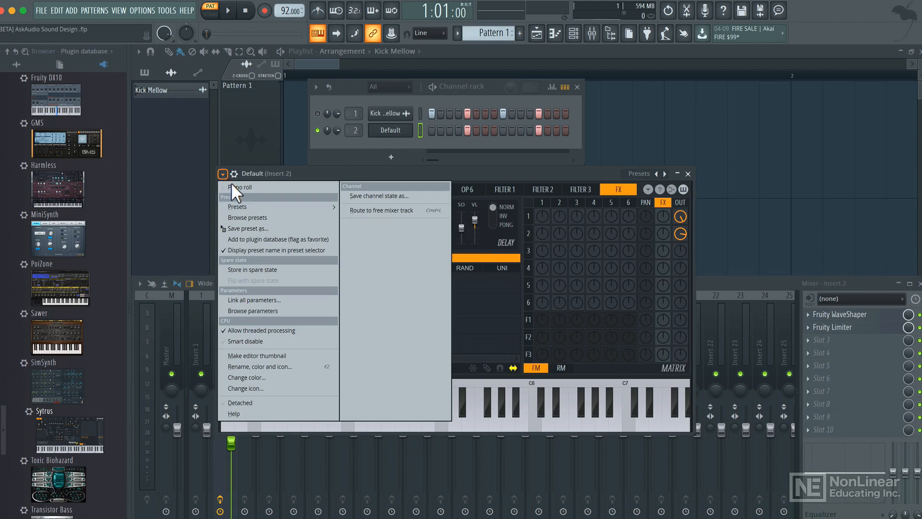
{"action": "left_click", "coordinate": [272, 228]}
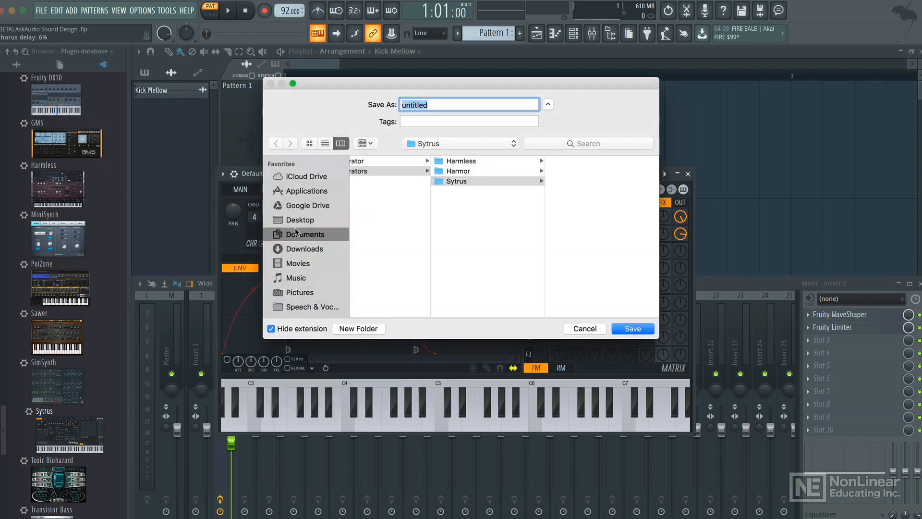
{"action": "type", "text": "Snare"}
{"action": "key", "text": "Return"}
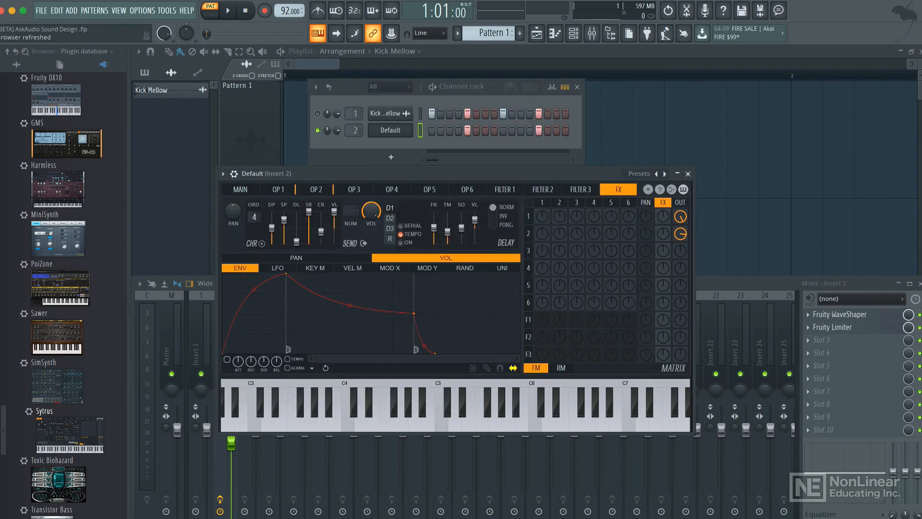
Close Sytrus and load Edison into the third effect slot of insert 2.
{"action": "left_click", "coordinate": [688, 174]}
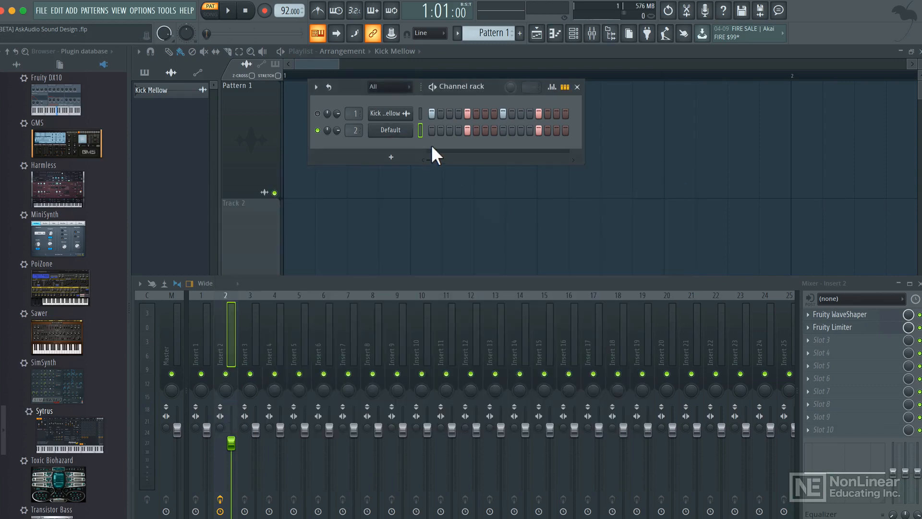
{"action": "right_click", "coordinate": [840, 341]}
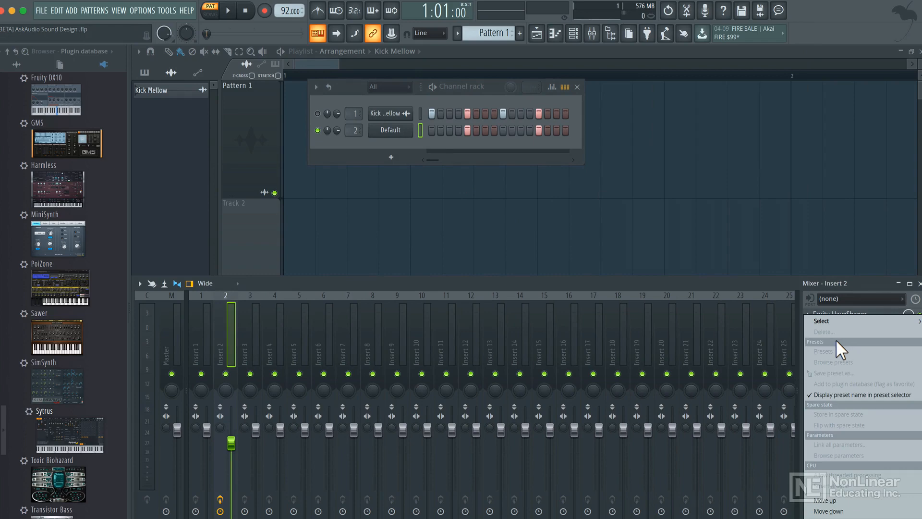
{"action": "mouse_move", "coordinate": [829, 316]}
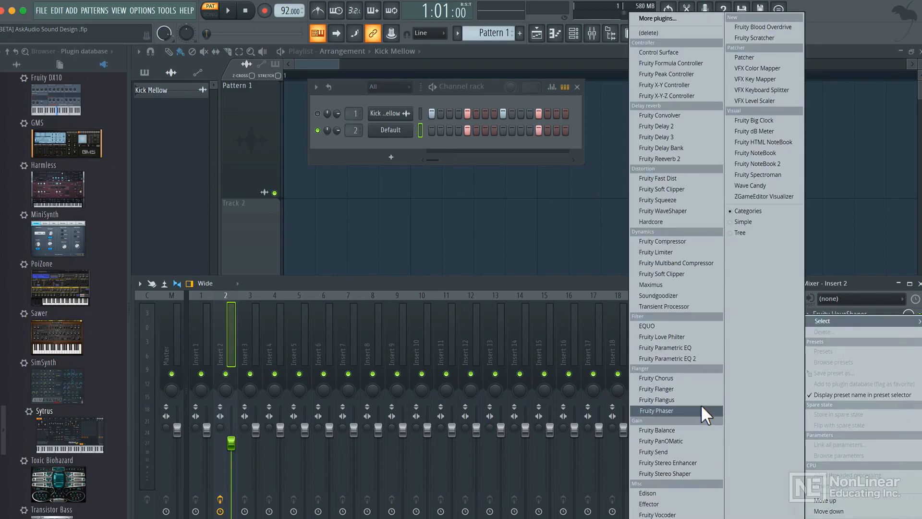
{"action": "left_click", "coordinate": [670, 493]}
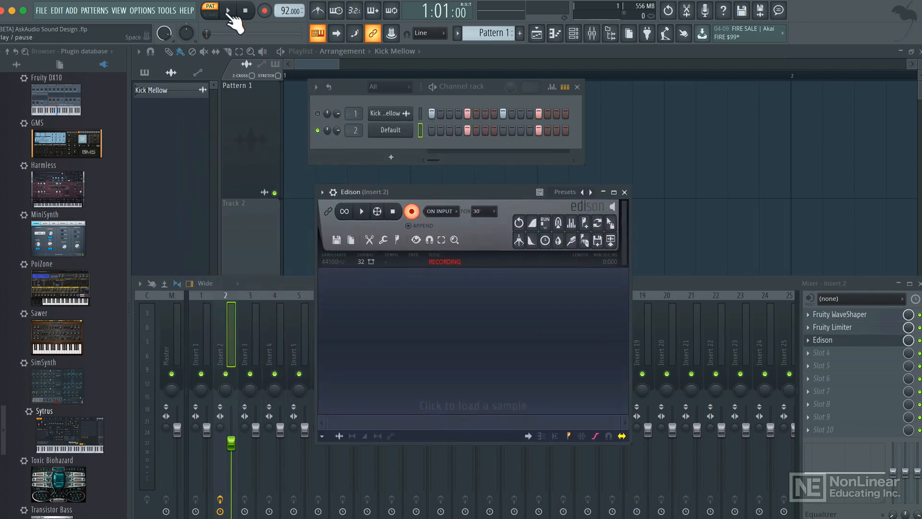
Play the pattern so Edison records the snare, then stop recording.
{"action": "left_click", "coordinate": [245, 10]}
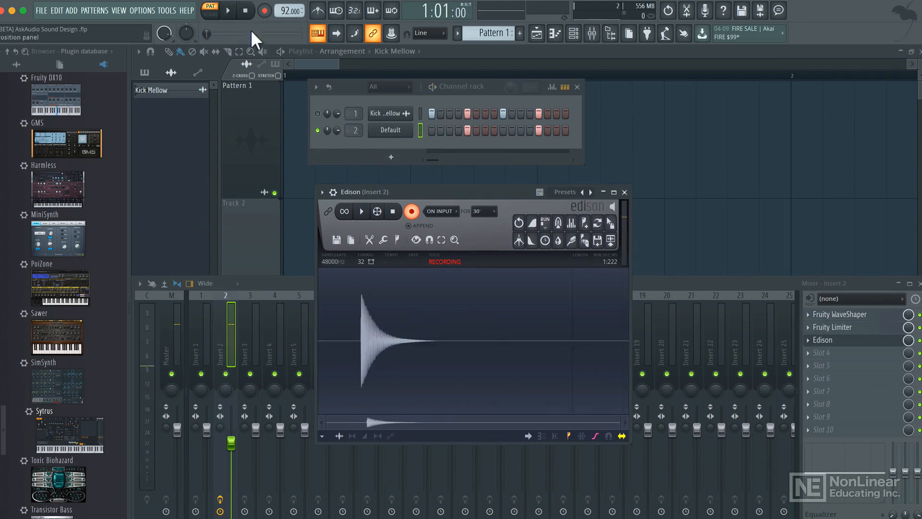
{"action": "left_click", "coordinate": [412, 211]}
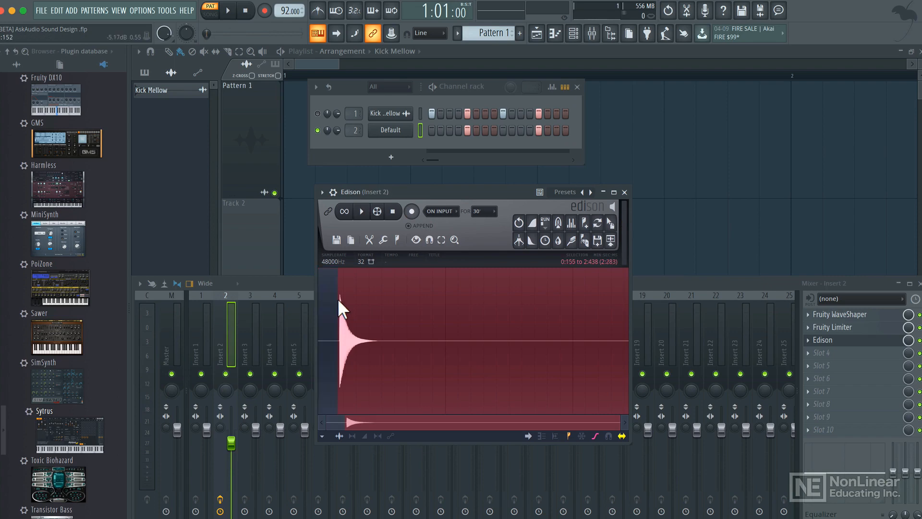
Select roughly the first second of the recorded snare in Edison.
{"action": "scroll", "coordinate": [338, 292], "scroll_direction": "up", "scroll_amount": 5}
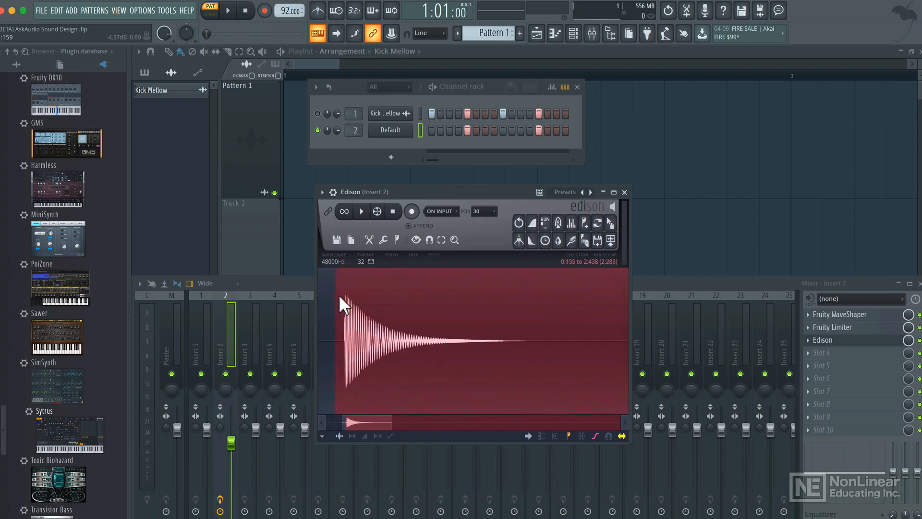
{"action": "scroll", "coordinate": [338, 304], "scroll_direction": "up", "scroll_amount": 2}
{"action": "scroll", "coordinate": [348, 294], "scroll_direction": "up", "scroll_amount": 4}
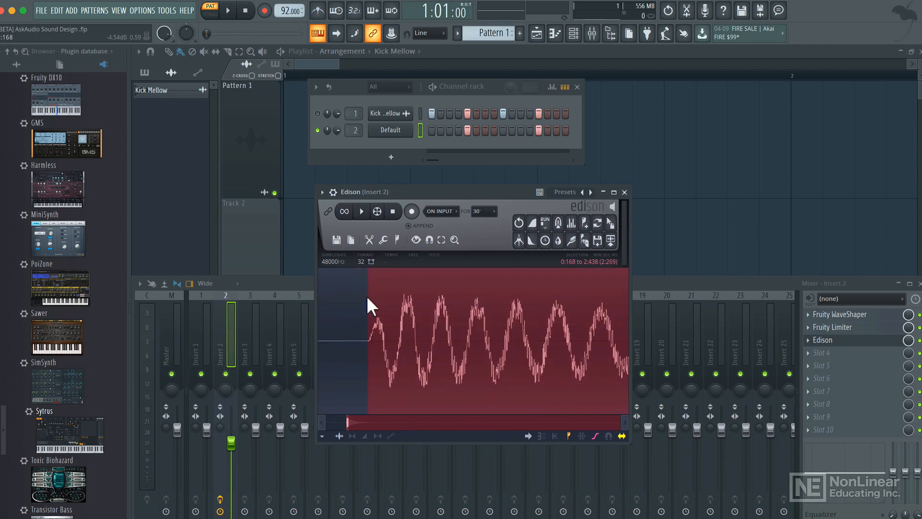
{"action": "scroll", "coordinate": [367, 297], "scroll_direction": "down", "scroll_amount": 8}
{"action": "scroll", "coordinate": [368, 299], "scroll_direction": "down", "scroll_amount": 1}
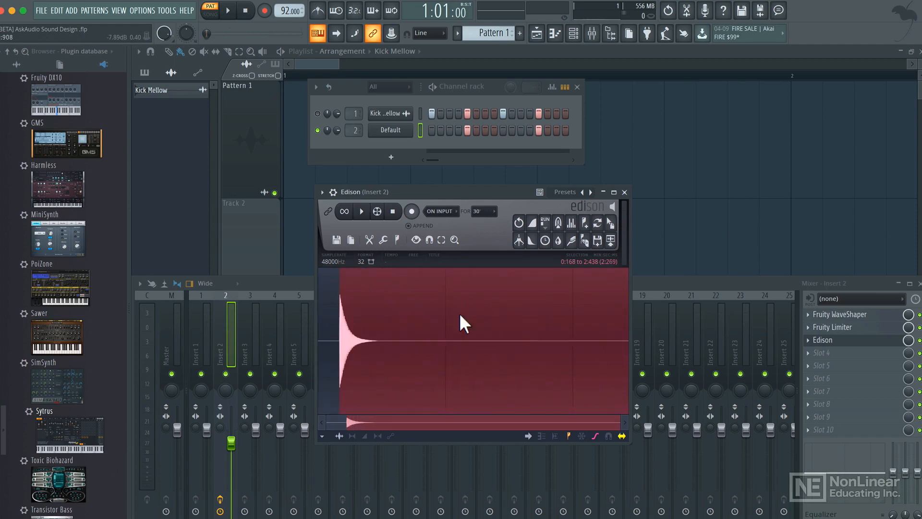
{"action": "left_click_drag", "start_coordinate": [627, 315], "coordinate": [449, 317]}
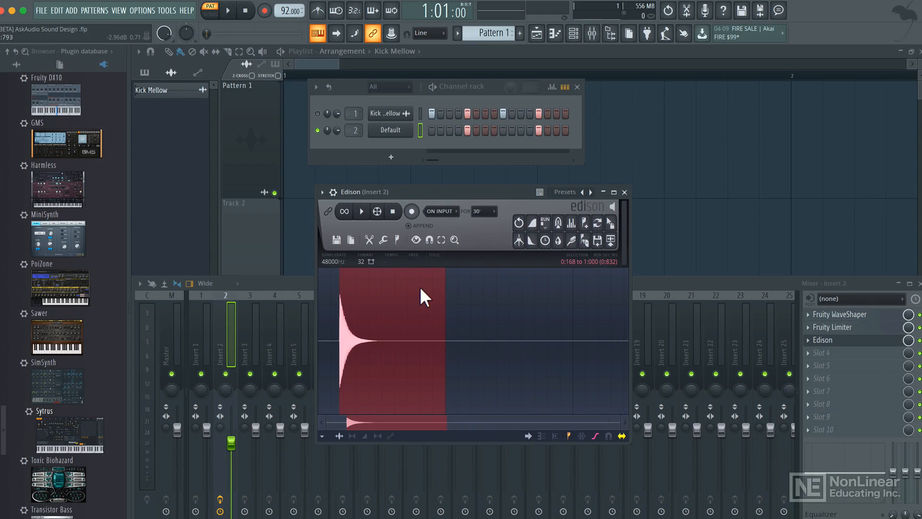
Drag the selected snare audio from Edison onto the start of the playlist's first track.
{"action": "left_click_drag", "start_coordinate": [354, 82], "coordinate": [675, 95]}
{"action": "left_click_drag", "start_coordinate": [610, 223], "coordinate": [296, 150]}
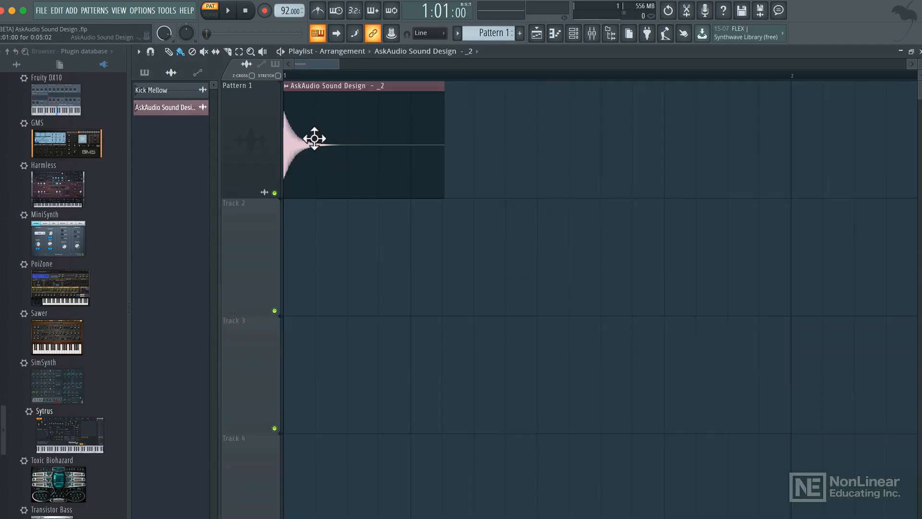
Make the audio clip unique as a sample, saving it as Snare in the Desktop's Sound Design Samples folder.
{"action": "left_click", "coordinate": [286, 85]}
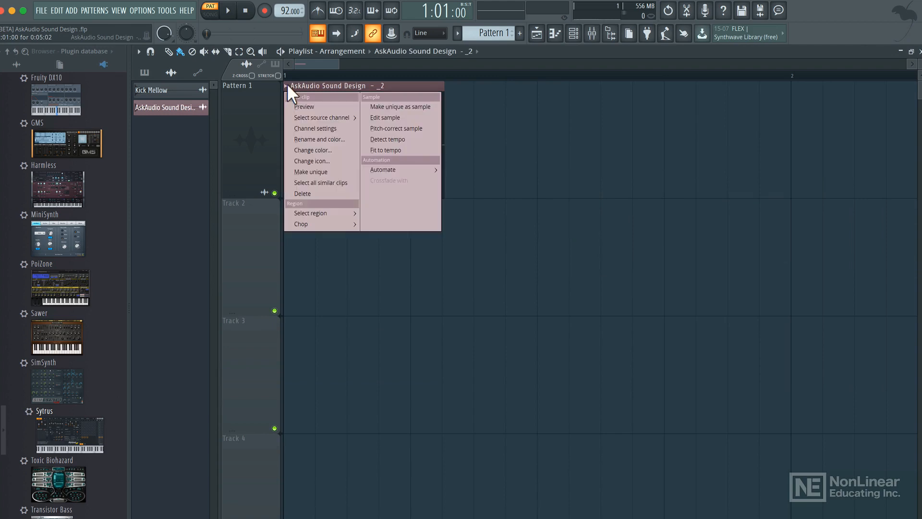
{"action": "left_click", "coordinate": [399, 106]}
{"action": "left_click", "coordinate": [556, 335]}
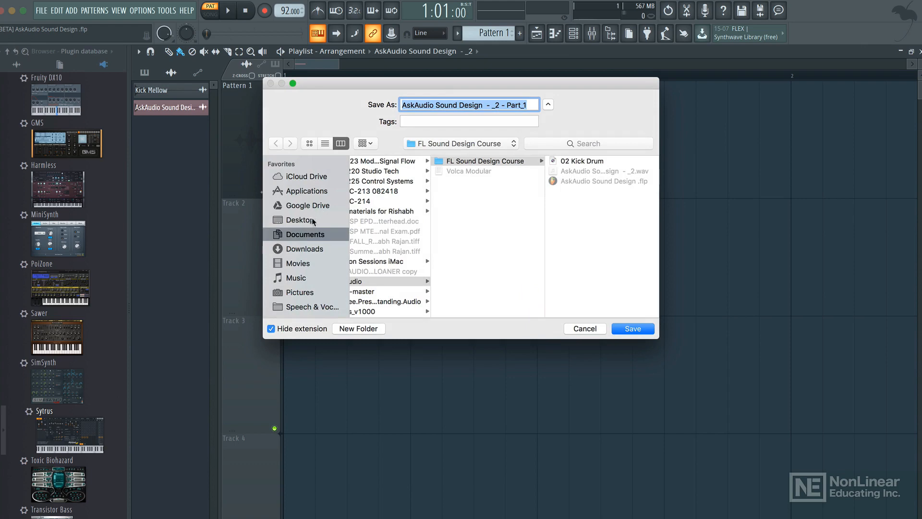
{"action": "left_click", "coordinate": [313, 221]}
{"action": "left_click", "coordinate": [427, 165]}
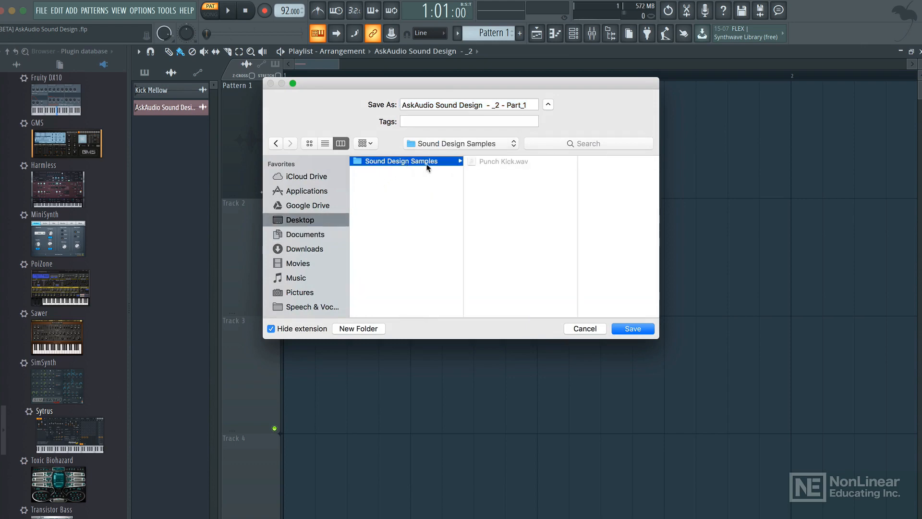
{"action": "left_click", "coordinate": [461, 105]}
{"action": "type", "text": "Sna"}
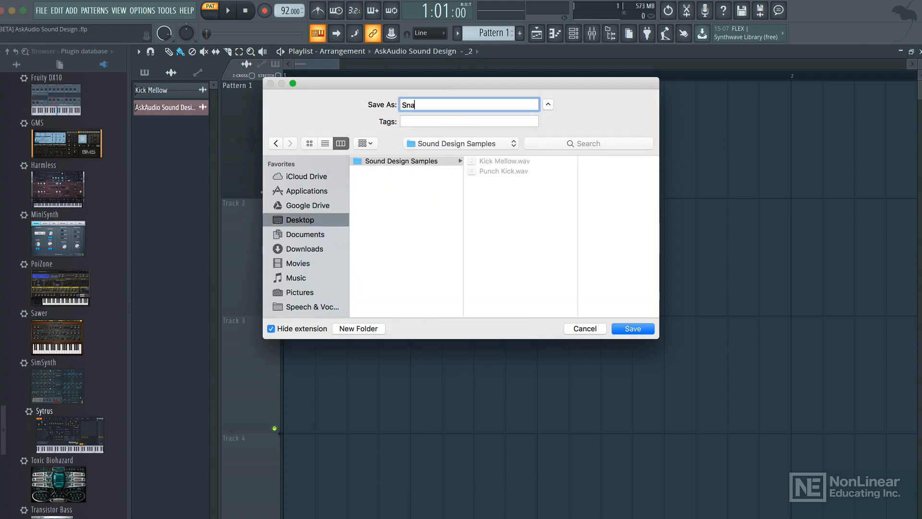
{"action": "type", "text": "re"}
{"action": "key", "text": "Return"}
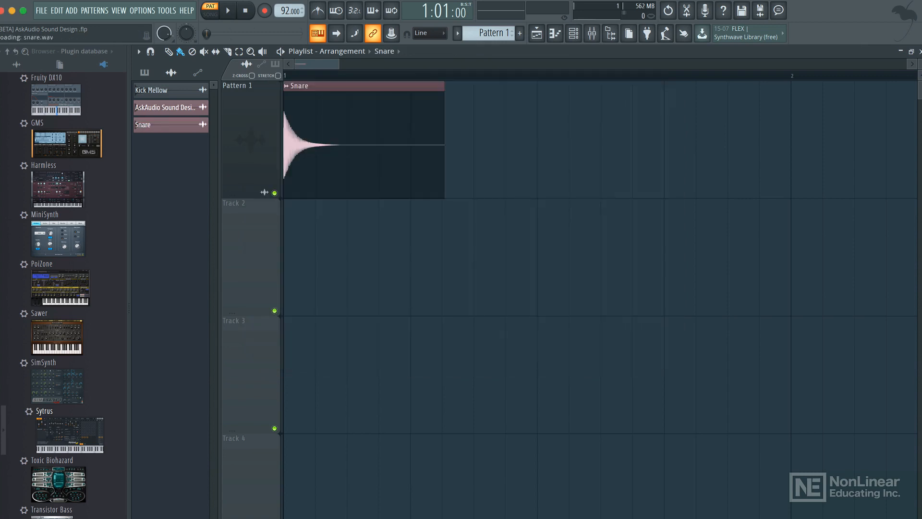